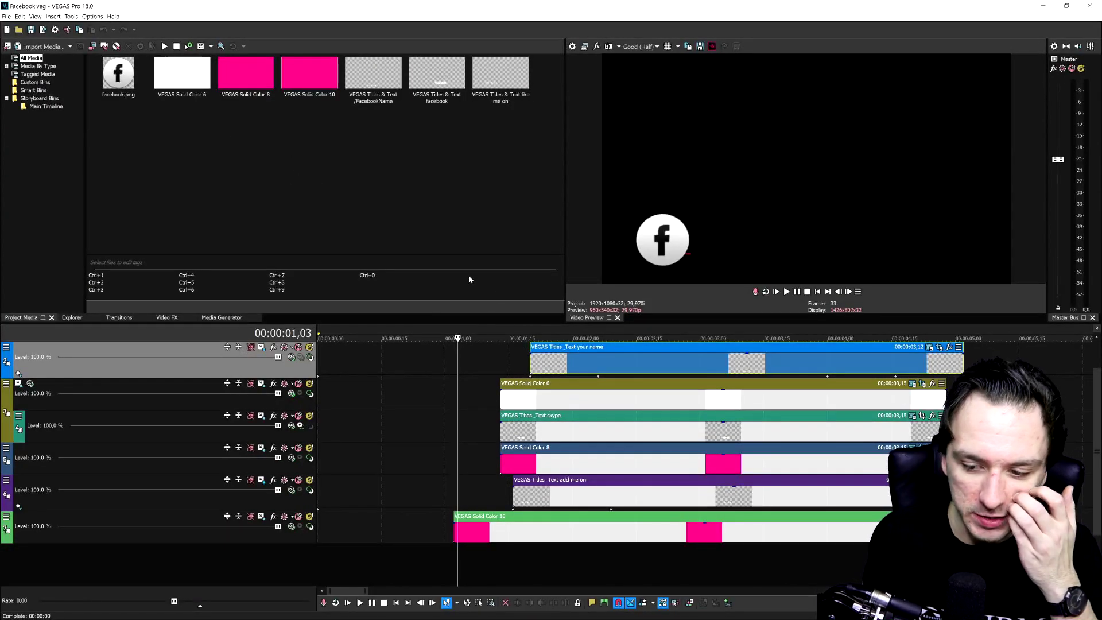
Zoom out the timeline and put the playhead at about 00:00:01,29, where the Facebook title appears.
{"action": "scroll", "coordinate": [490, 354], "scroll_direction": "down", "scroll_amount": 2}
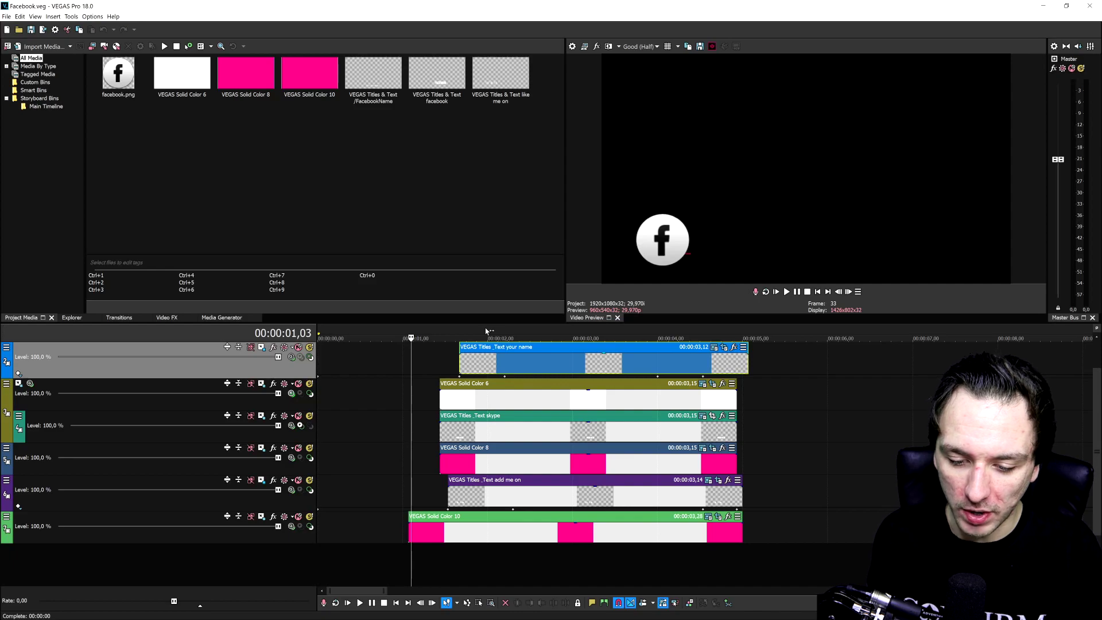
{"action": "left_click", "coordinate": [486, 331]}
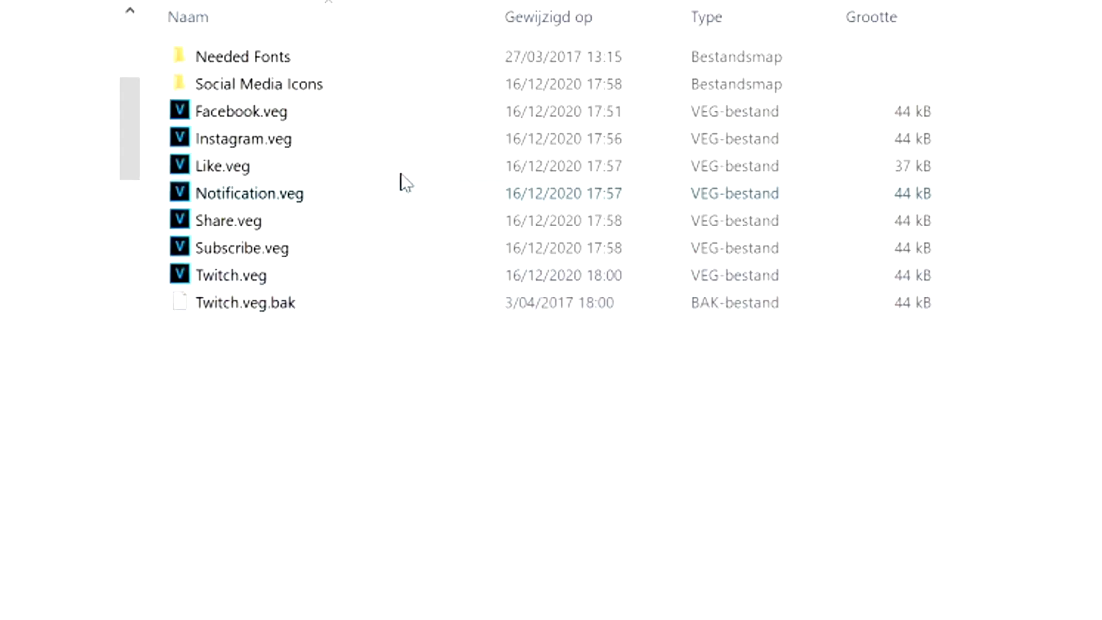
Open the Needed Fonts folder and select all seven font files, then cancel without installing them.
{"action": "double_click", "coordinate": [320, 59]}
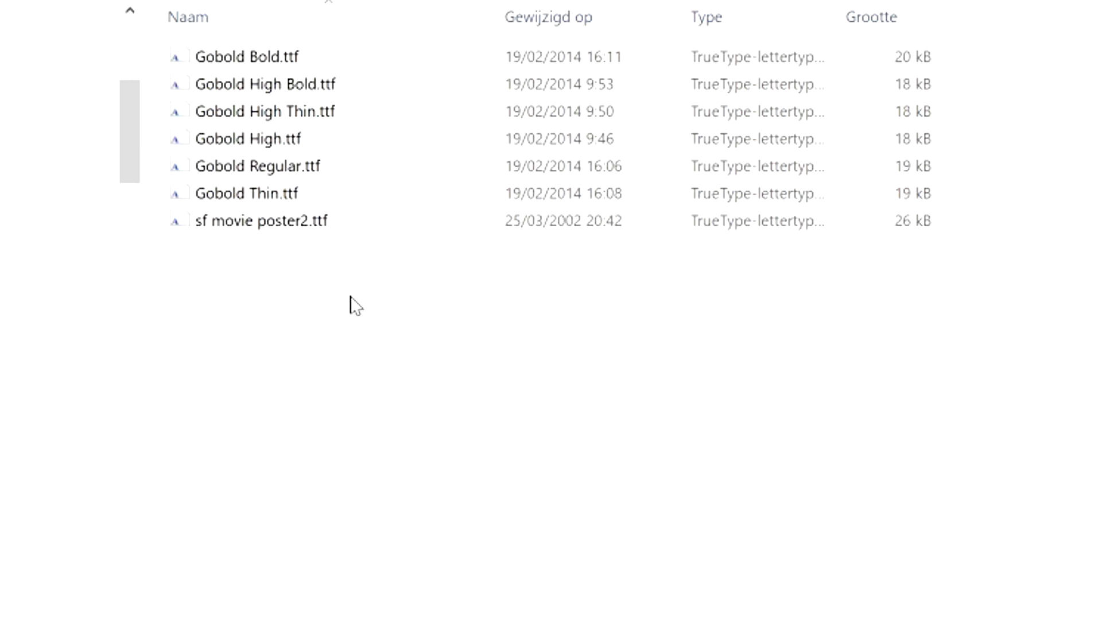
{"action": "left_click_drag", "start_coordinate": [328, 291], "coordinate": [247, 49]}
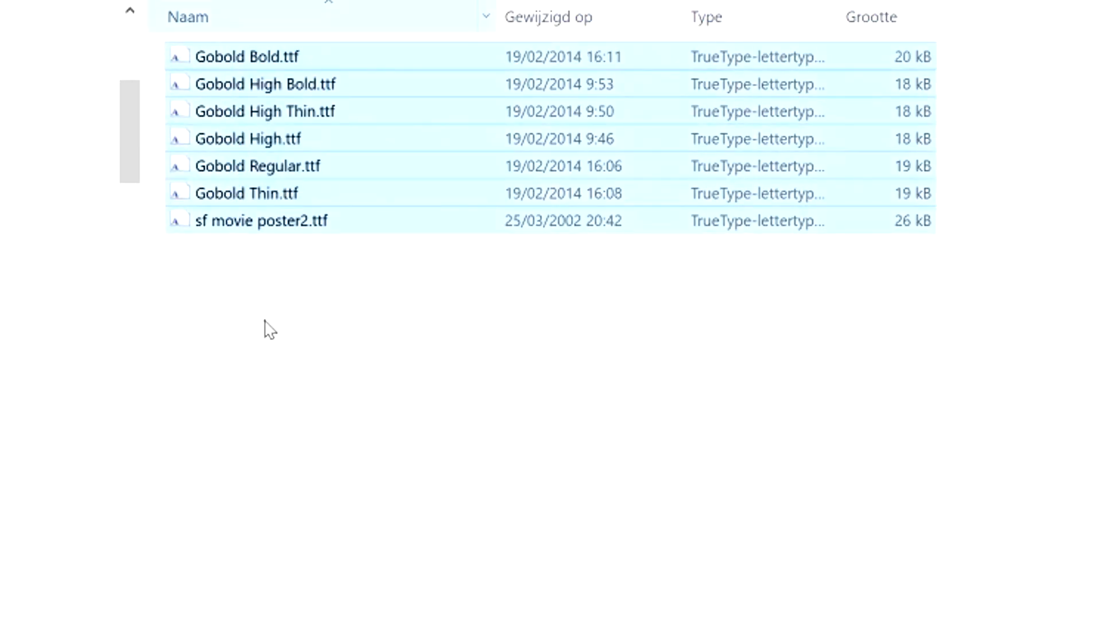
{"action": "right_click", "coordinate": [229, 118]}
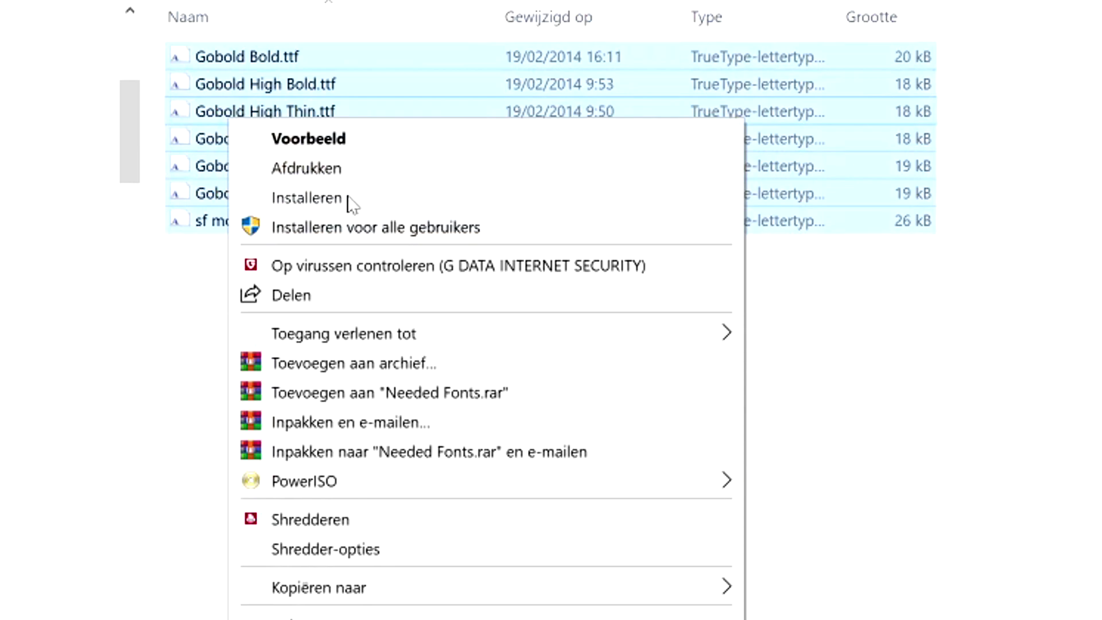
{"action": "left_click", "coordinate": [1007, 274]}
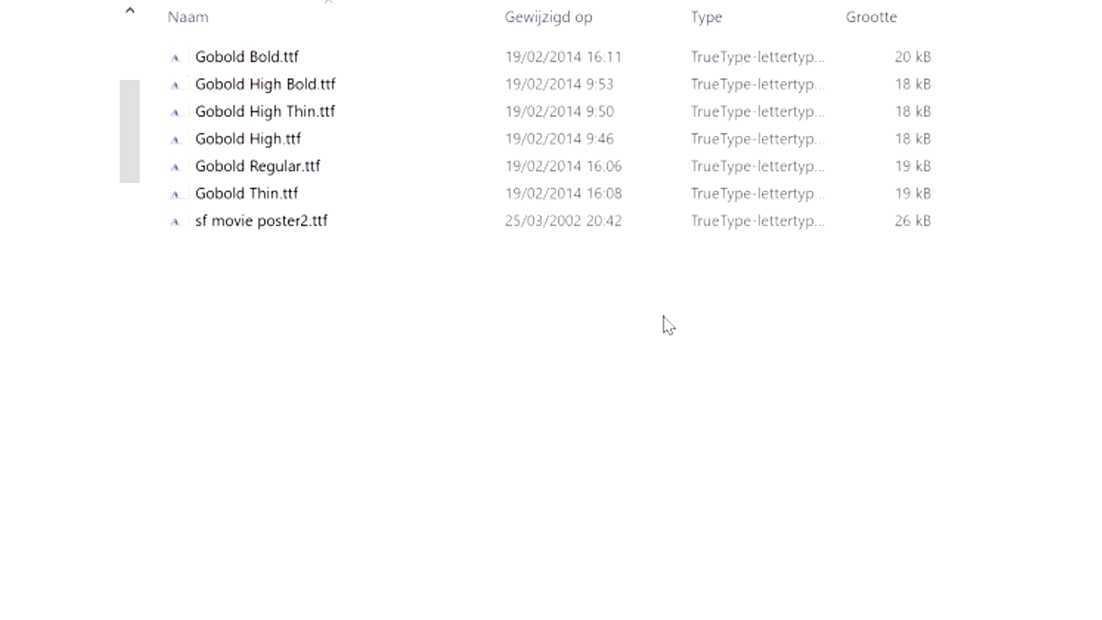
Browse the Social Media Icons folder, then return to the template folder and select Facebook.veg.
{"action": "key", "text": "alt+Up"}
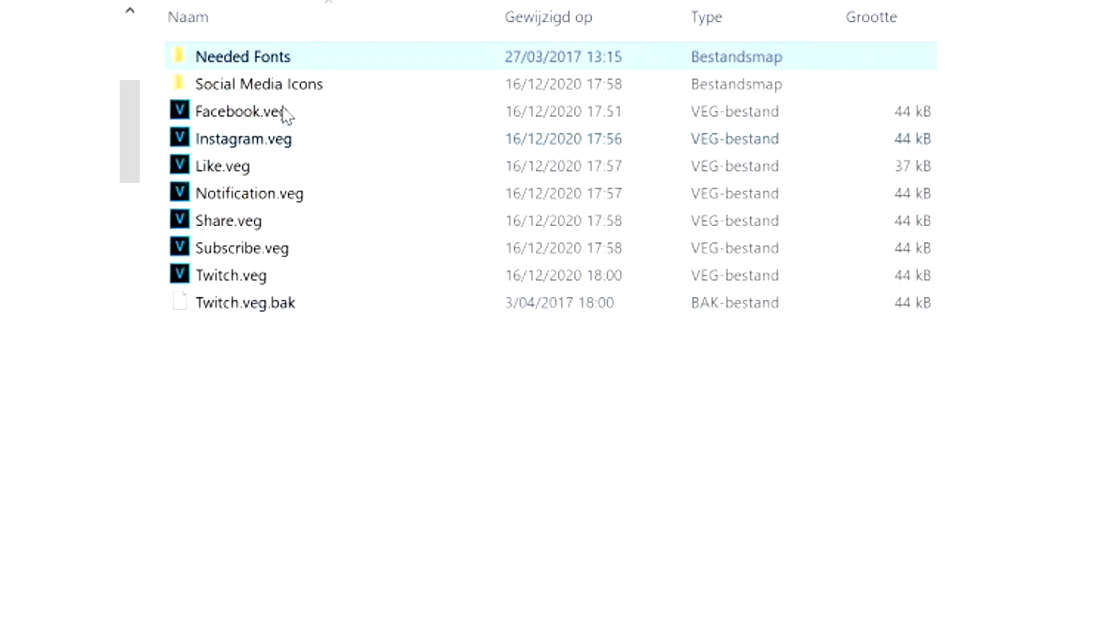
{"action": "left_click", "coordinate": [310, 80]}
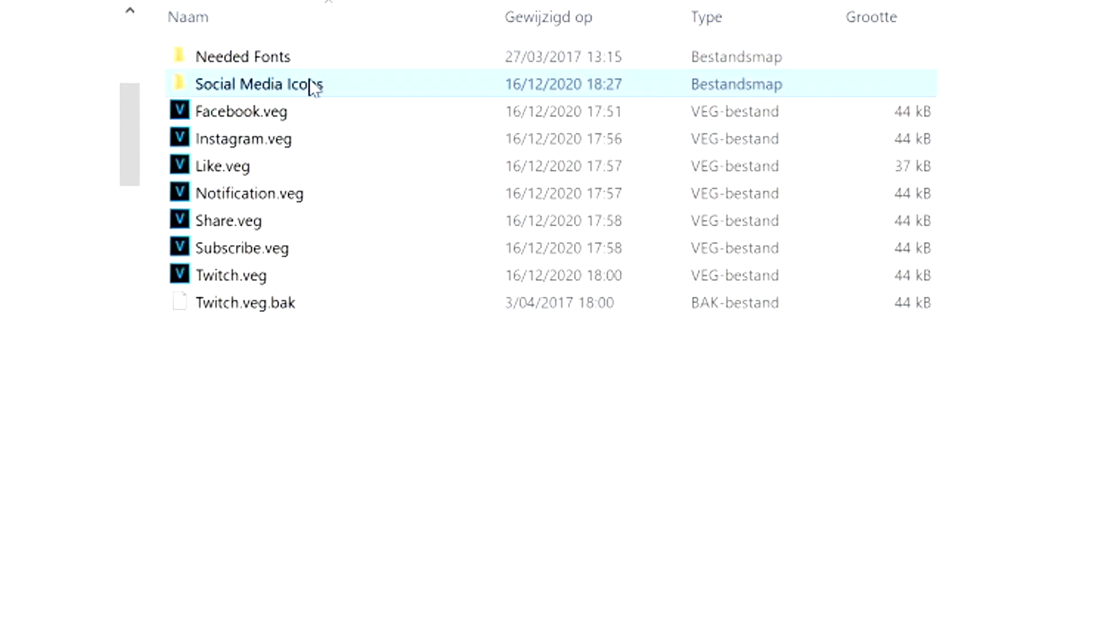
{"action": "double_click", "coordinate": [312, 85]}
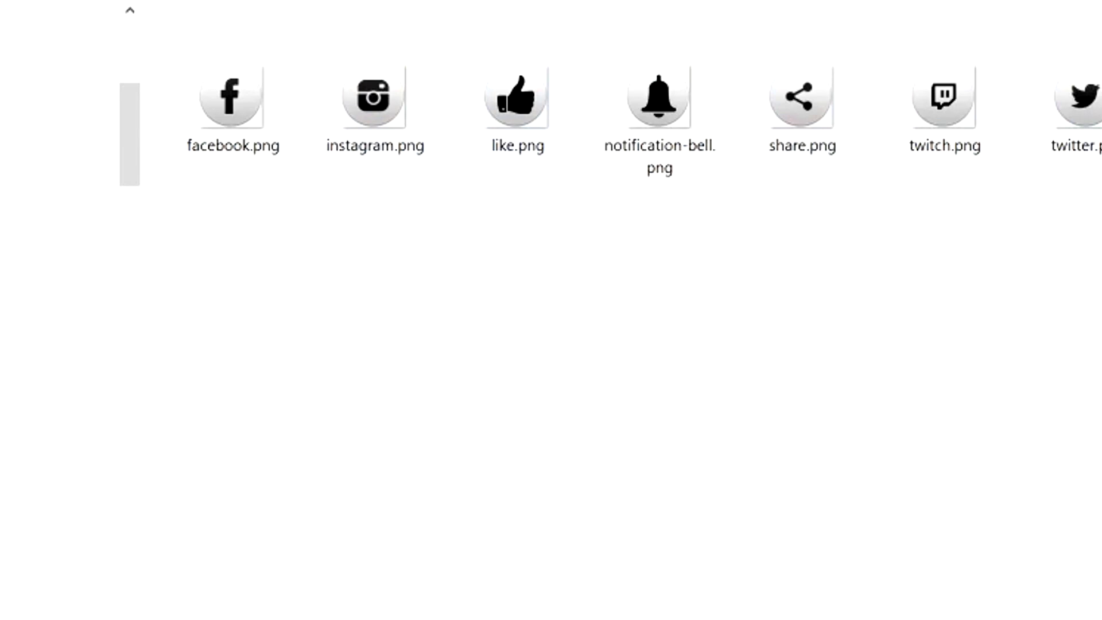
{"action": "key", "text": "alt+Left"}
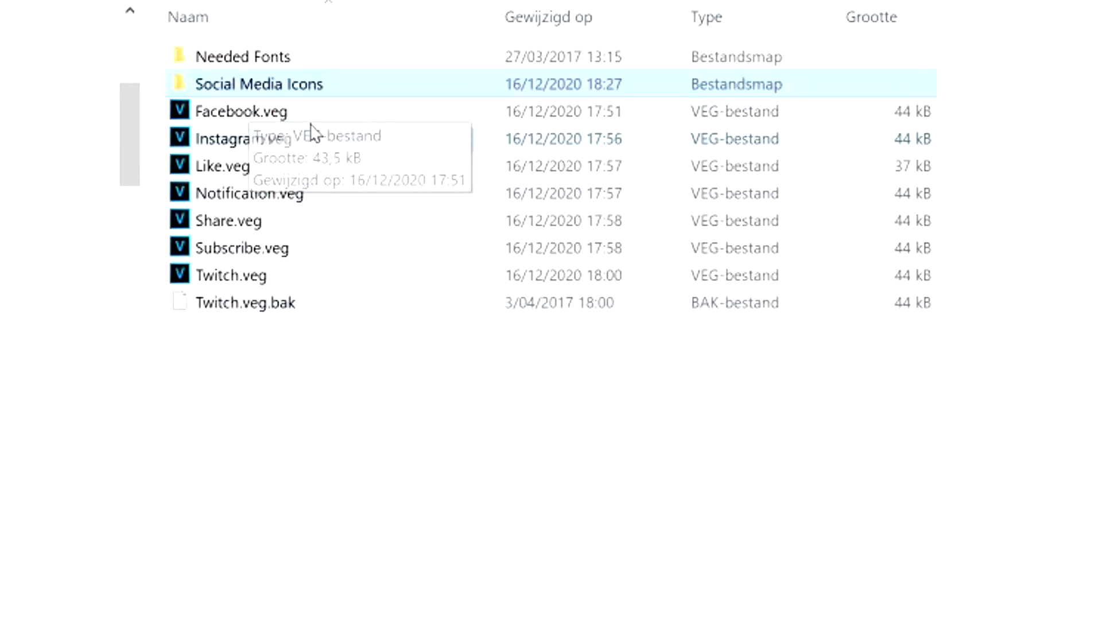
{"action": "left_click", "coordinate": [287, 110]}
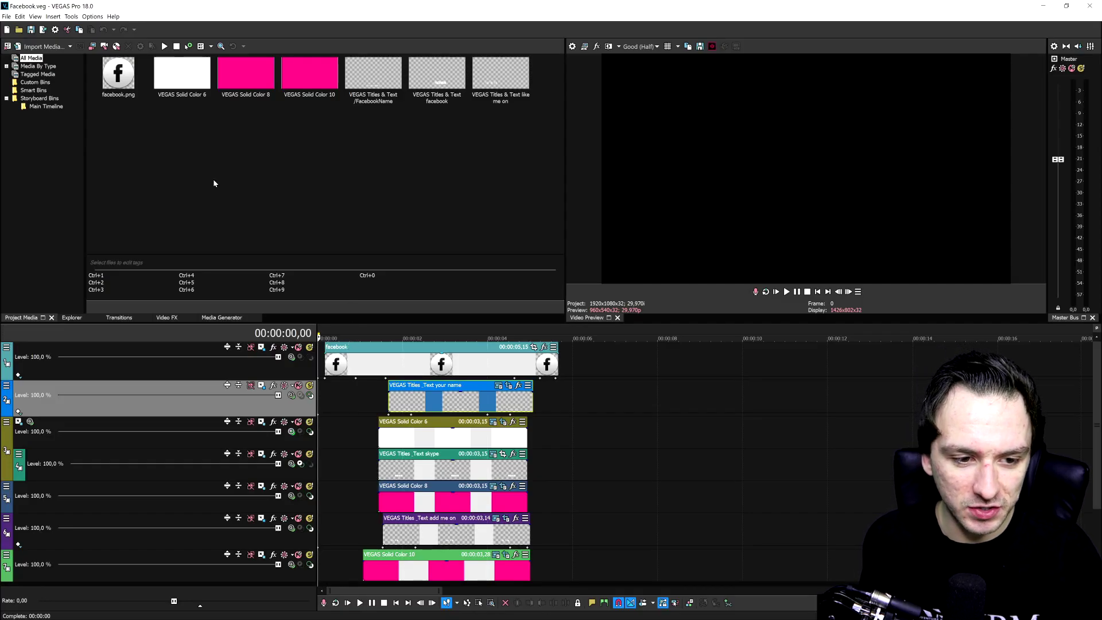
Select facebook.png in Project Media to show it is an 85x85 PNG still with straight alpha.
{"action": "scroll", "coordinate": [391, 363], "scroll_direction": "up", "scroll_amount": 5}
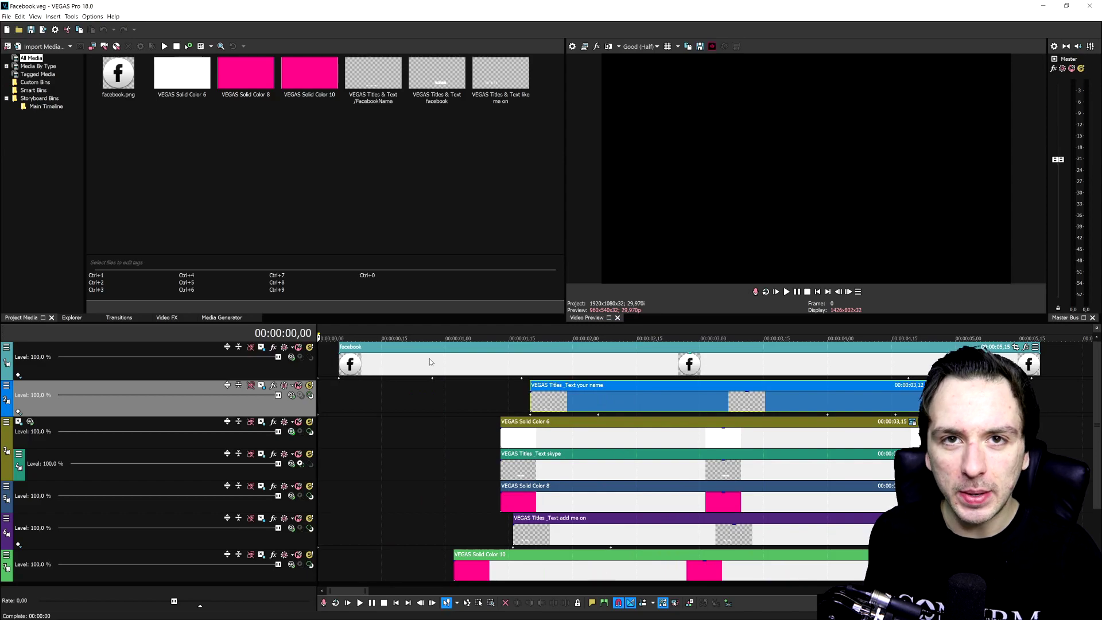
{"action": "scroll", "coordinate": [430, 362], "scroll_direction": "down", "scroll_amount": 2}
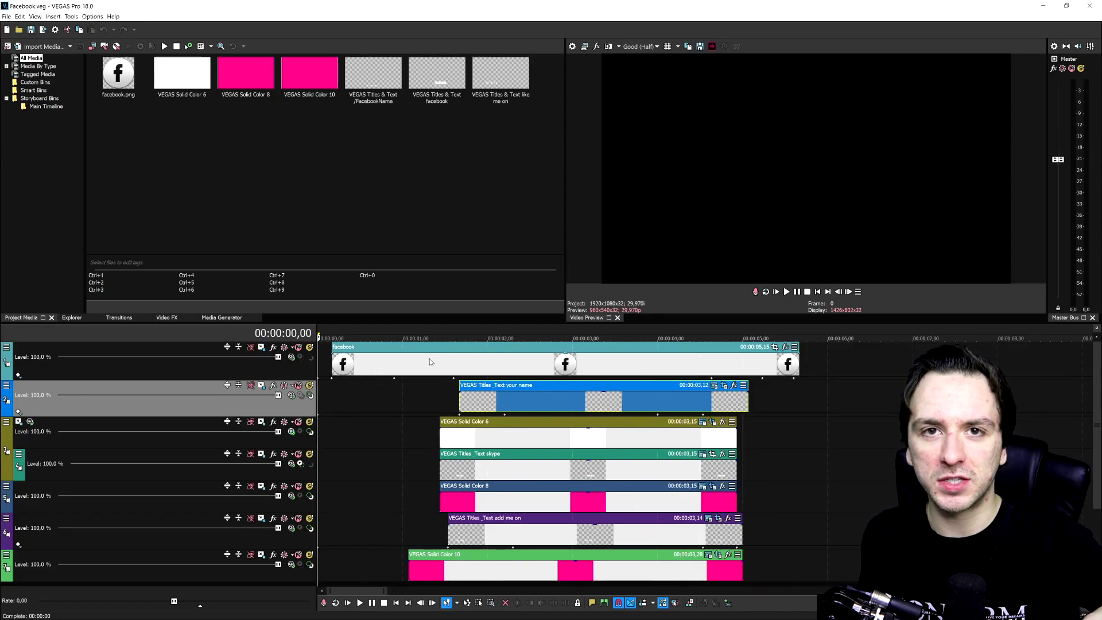
{"action": "scroll", "coordinate": [431, 363], "scroll_direction": "up", "scroll_amount": 2}
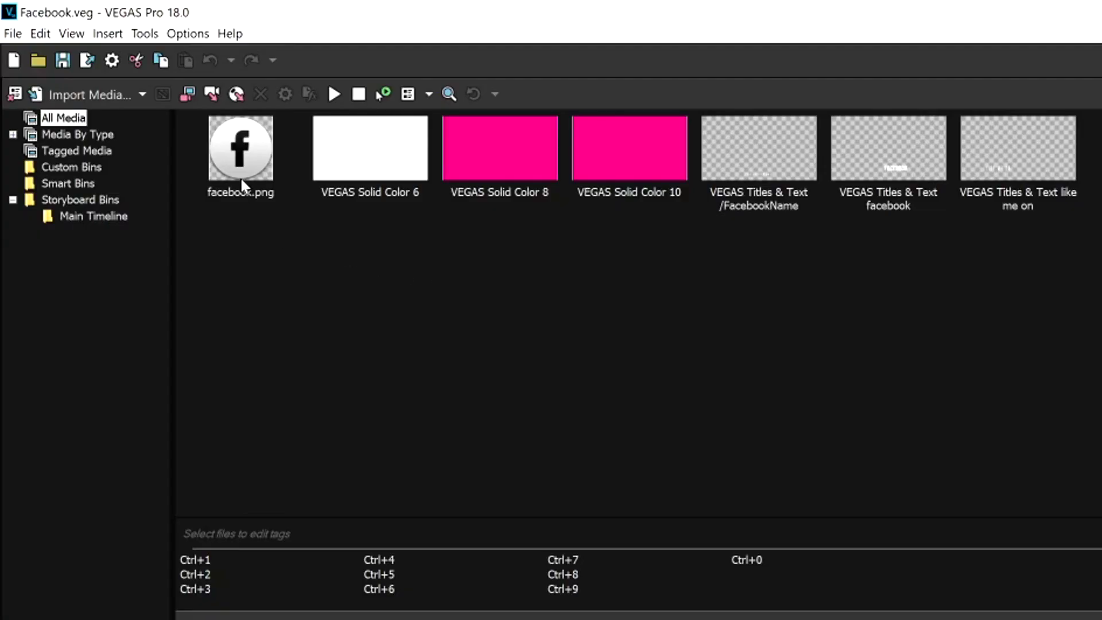
{"action": "left_click", "coordinate": [241, 185]}
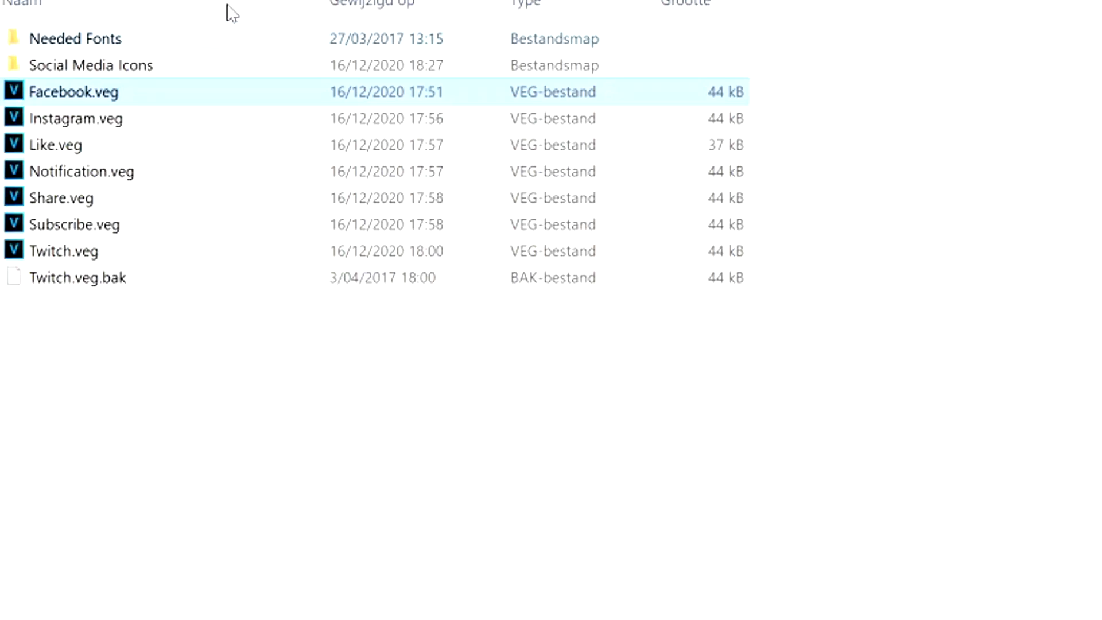
Check the Social Media Icons folder, then go back and open Facebook.veg in VEGAS Pro.
{"action": "double_click", "coordinate": [221, 64]}
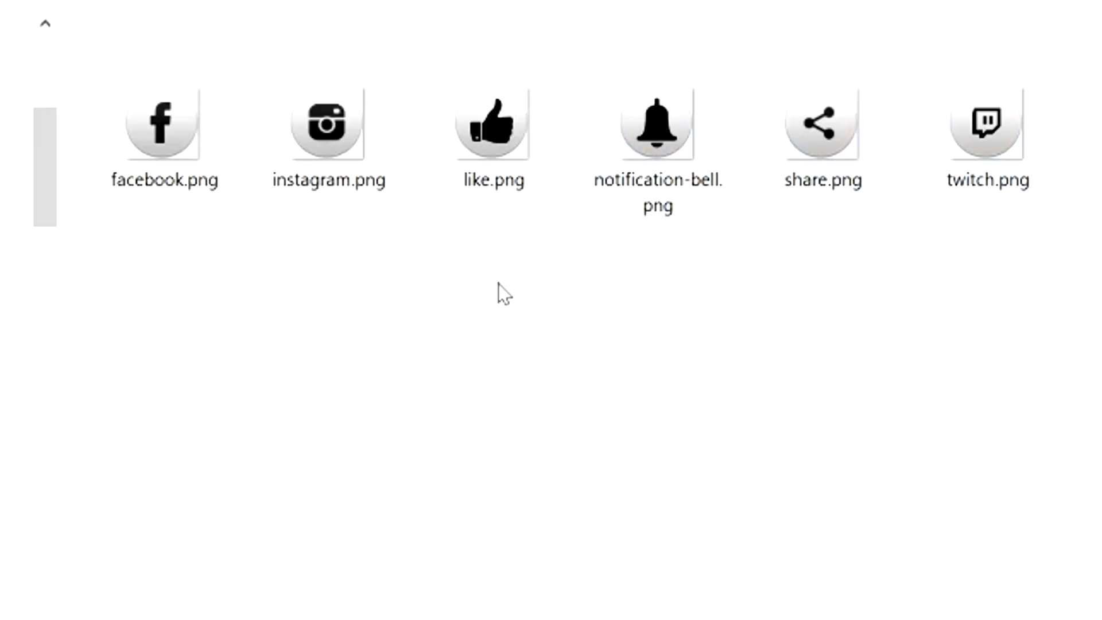
{"action": "key", "text": "alt+Up"}
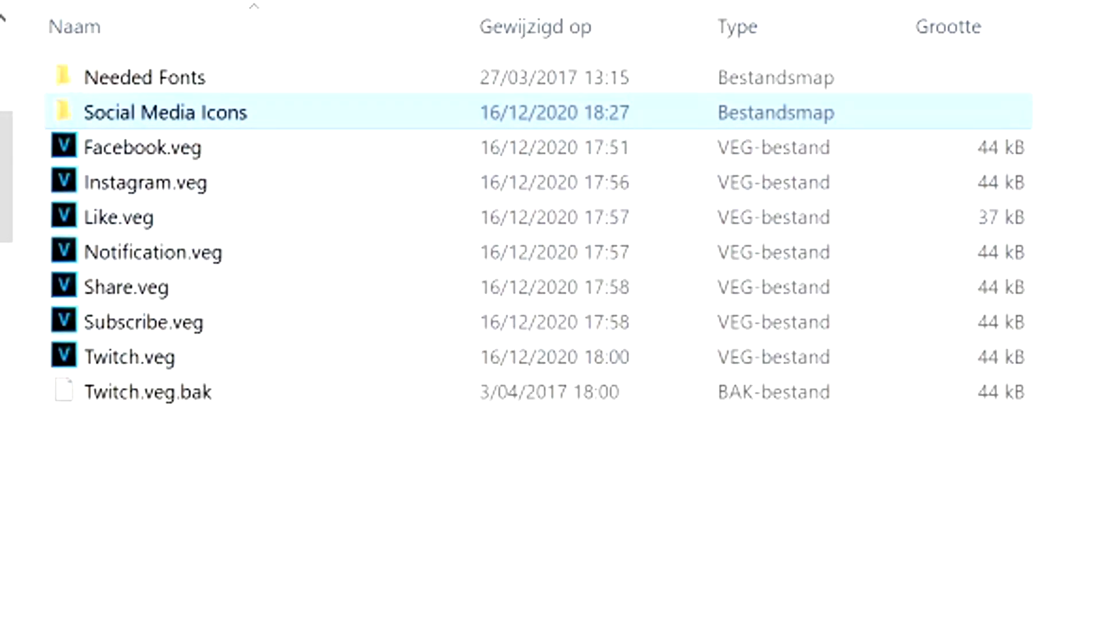
{"action": "double_click", "coordinate": [172, 148]}
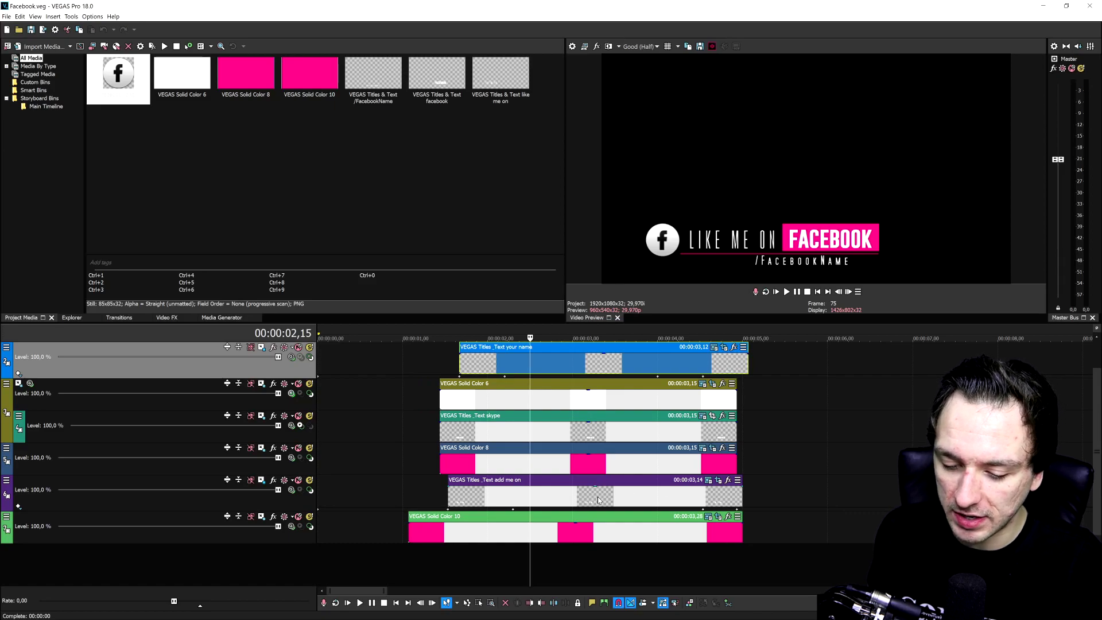
Change the Solid Color 10 background event to pure blue.
{"action": "left_click", "coordinate": [498, 528]}
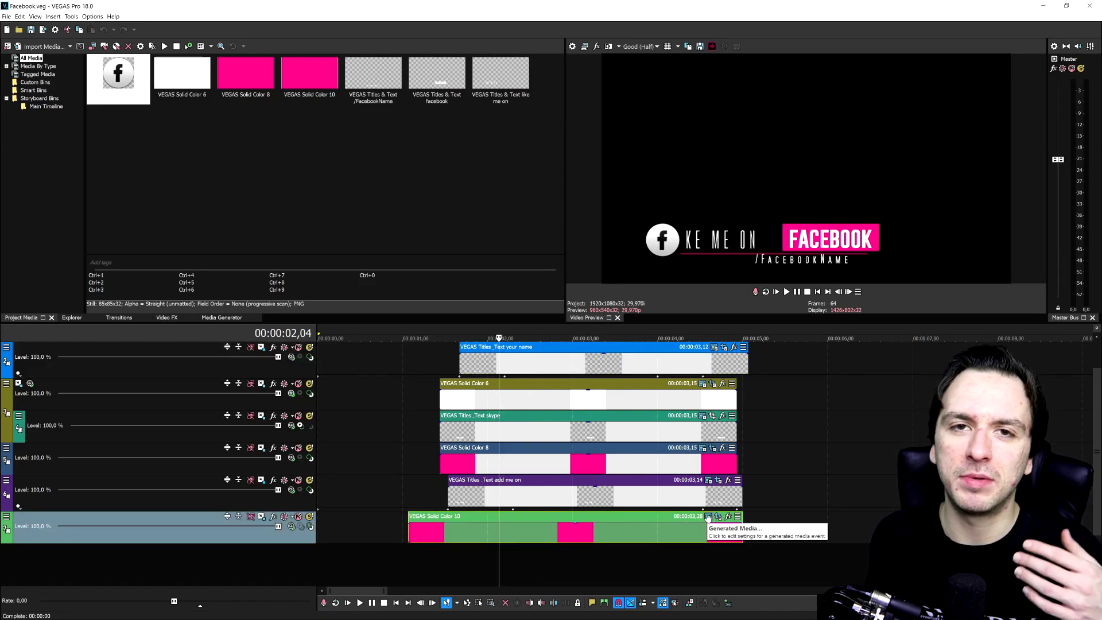
{"action": "left_click", "coordinate": [708, 518]}
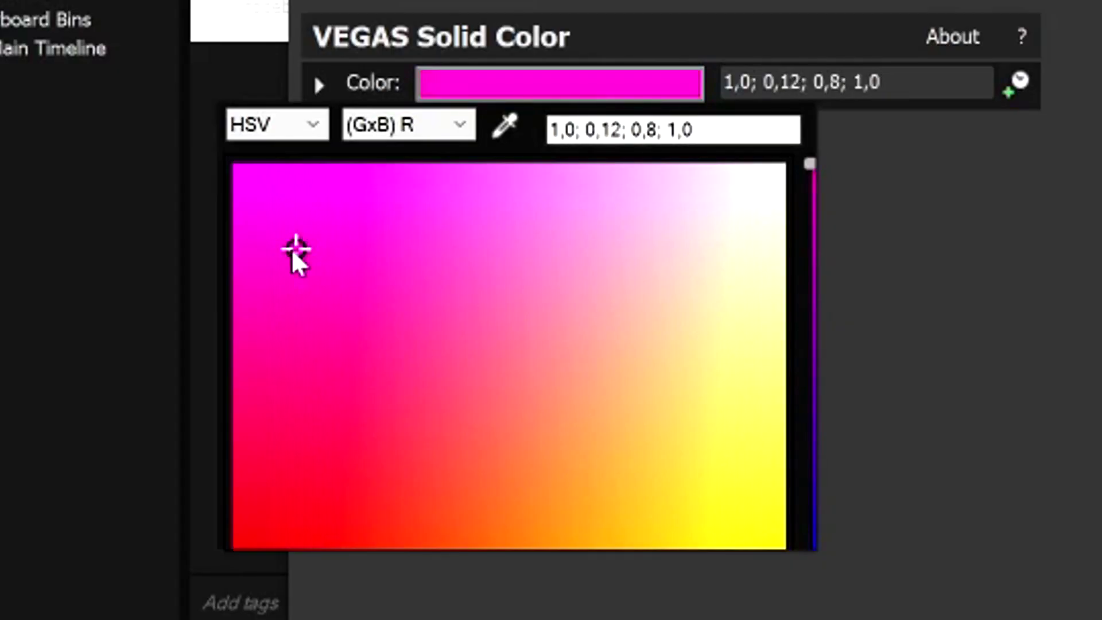
{"action": "left_click", "coordinate": [104, 150]}
{"action": "left_click_drag", "start_coordinate": [252, 206], "coordinate": [204, 148]}
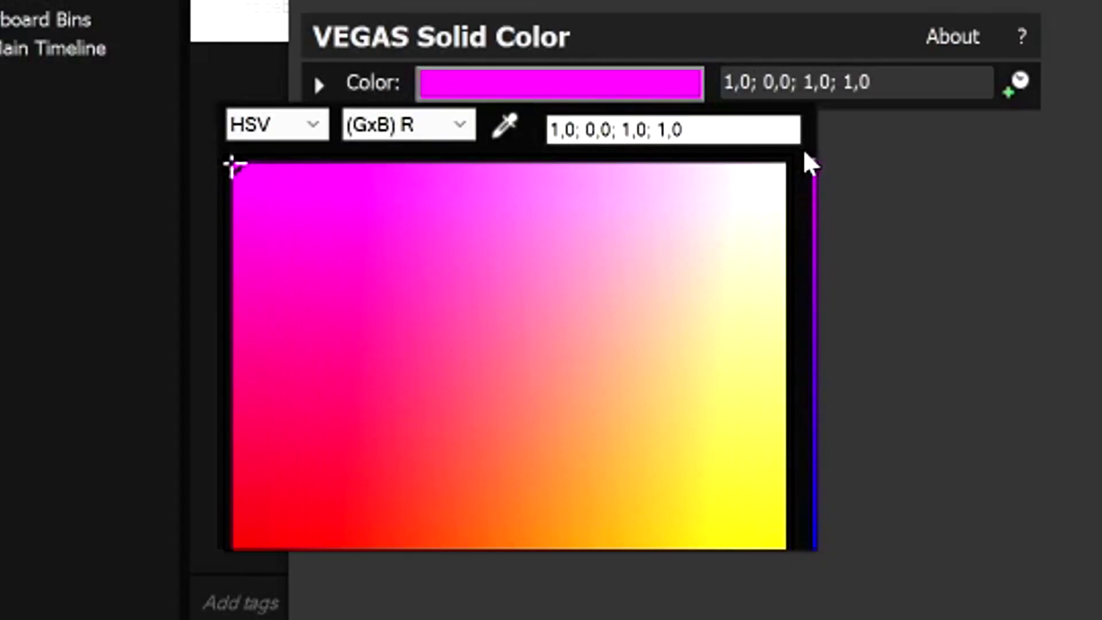
{"action": "left_click_drag", "start_coordinate": [814, 167], "coordinate": [802, 617]}
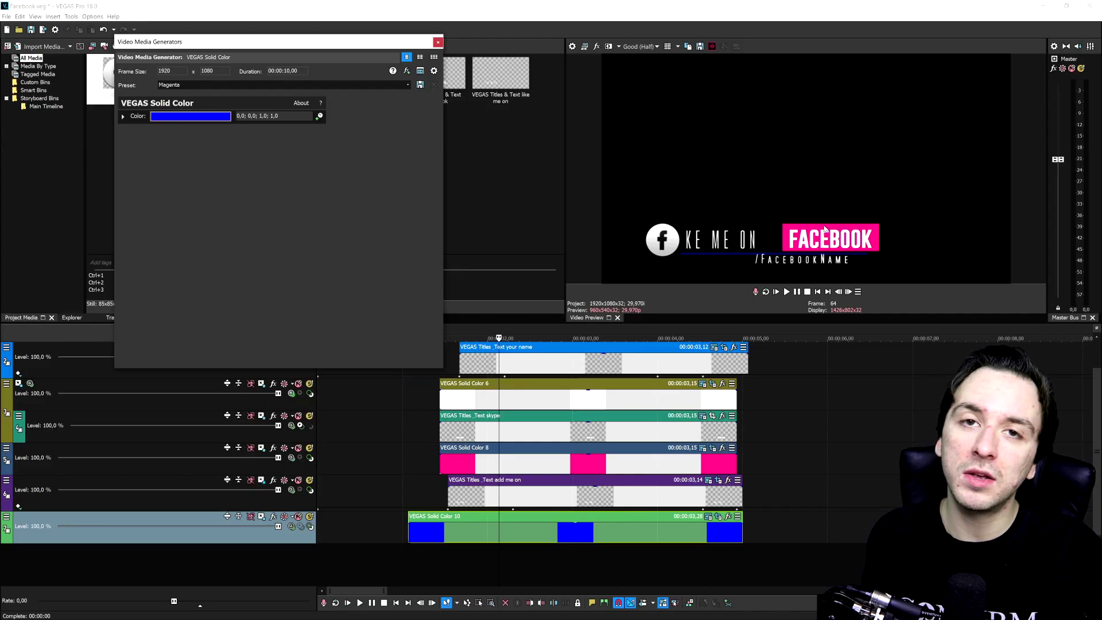
Shift Solid Color 8's hue to blue and close the generator settings.
{"action": "left_click", "coordinate": [703, 450]}
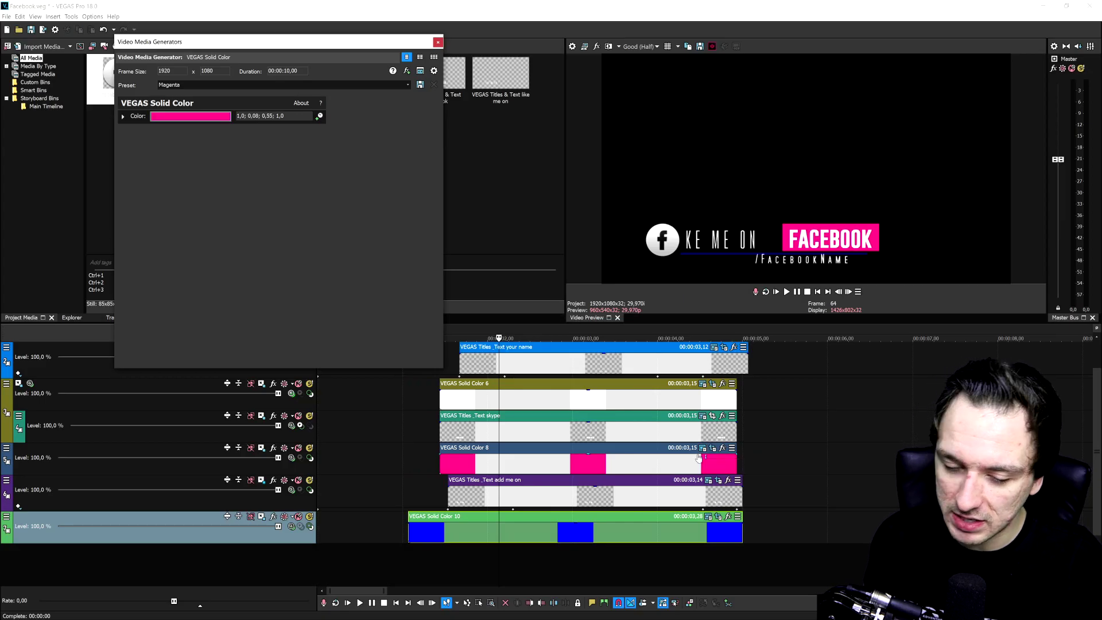
{"action": "left_click", "coordinate": [190, 117]}
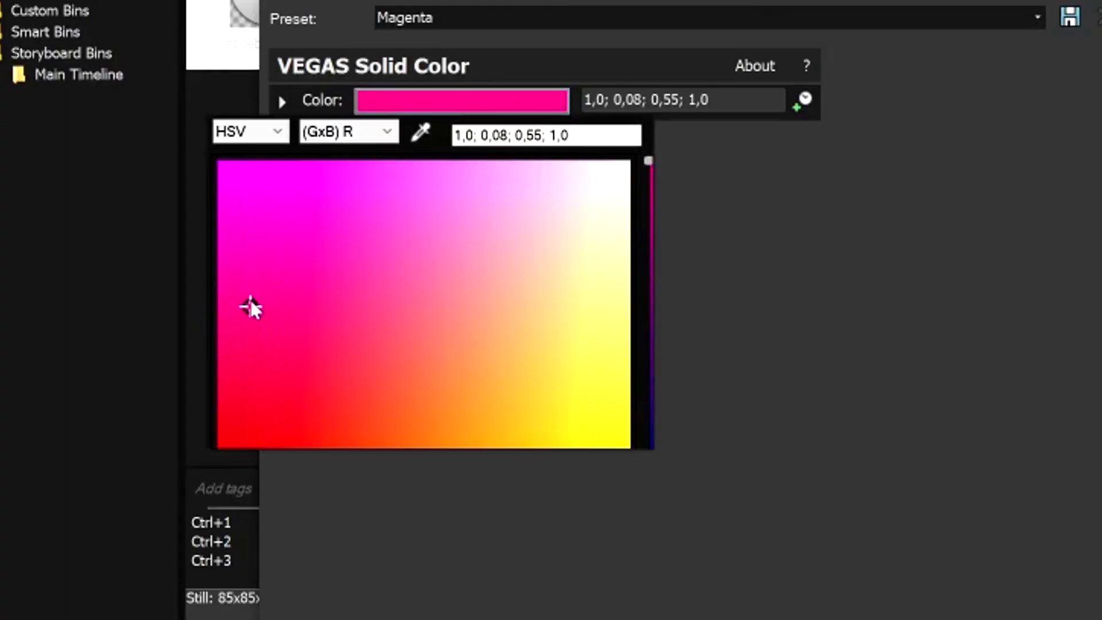
{"action": "left_click_drag", "start_coordinate": [251, 307], "coordinate": [177, 120]}
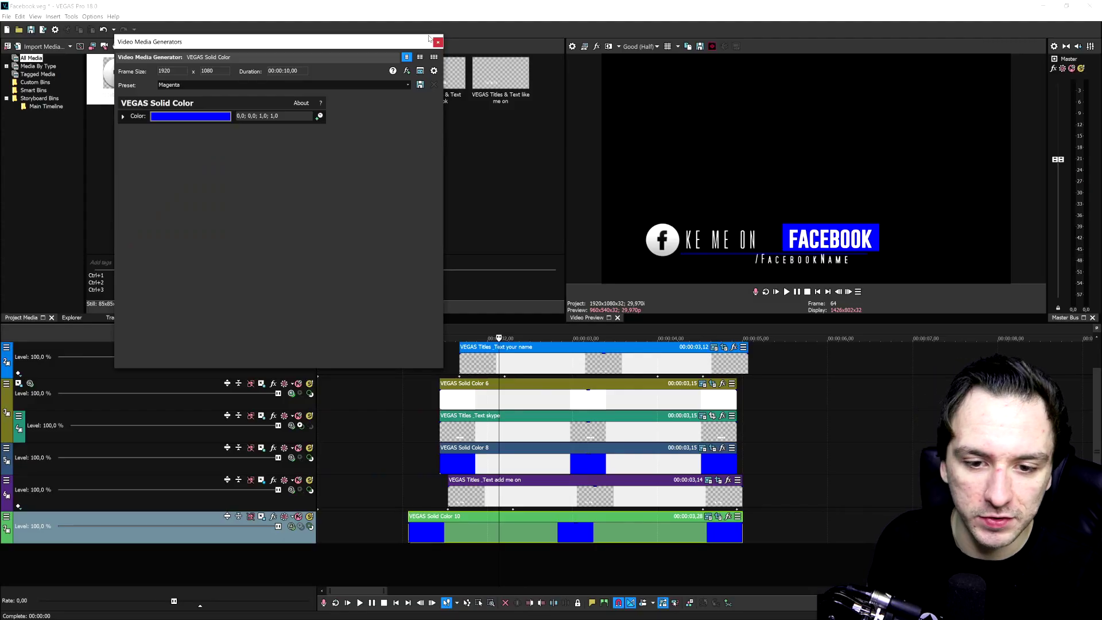
{"action": "left_click", "coordinate": [438, 42]}
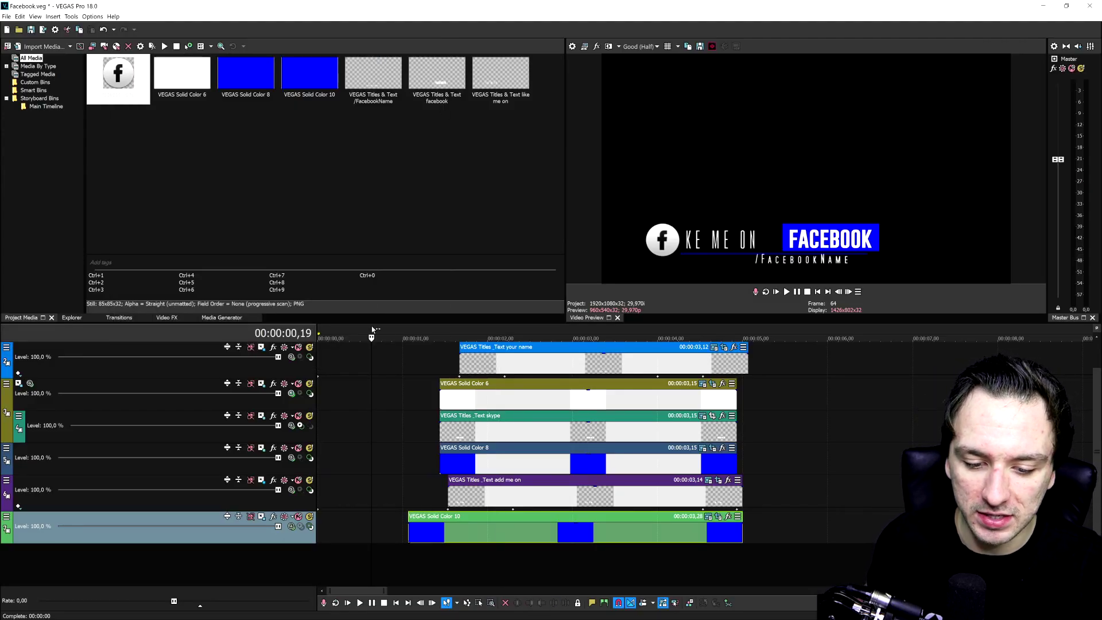
Play back the lower third to check the new blue colours.
{"action": "key", "text": "space"}
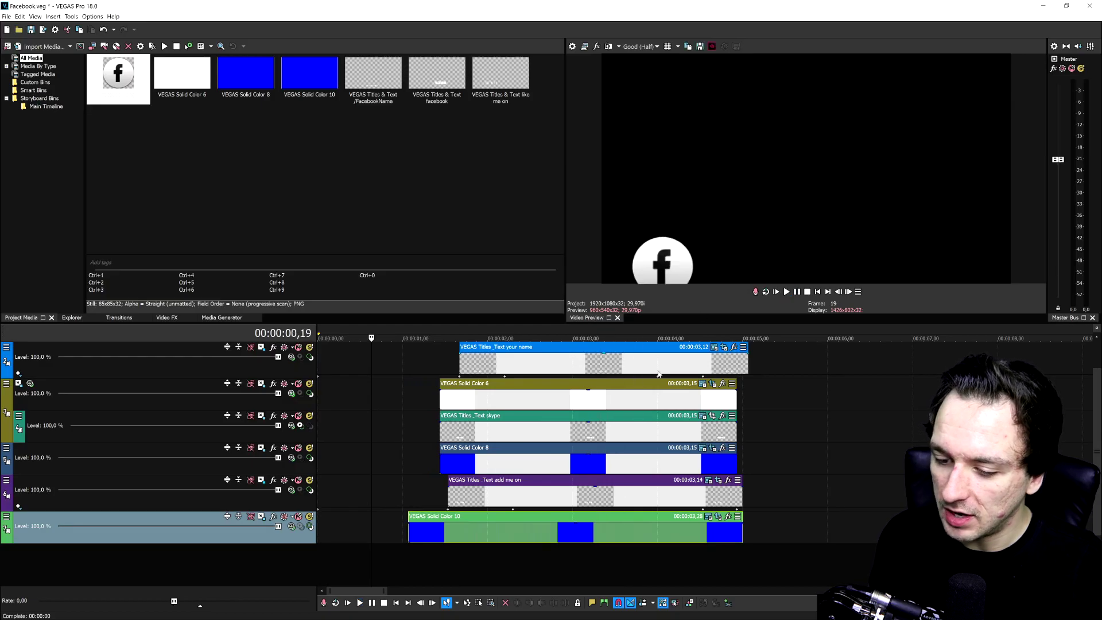
{"action": "scroll", "coordinate": [625, 359], "scroll_direction": "down", "scroll_amount": 2}
{"action": "left_click", "coordinate": [625, 359]}
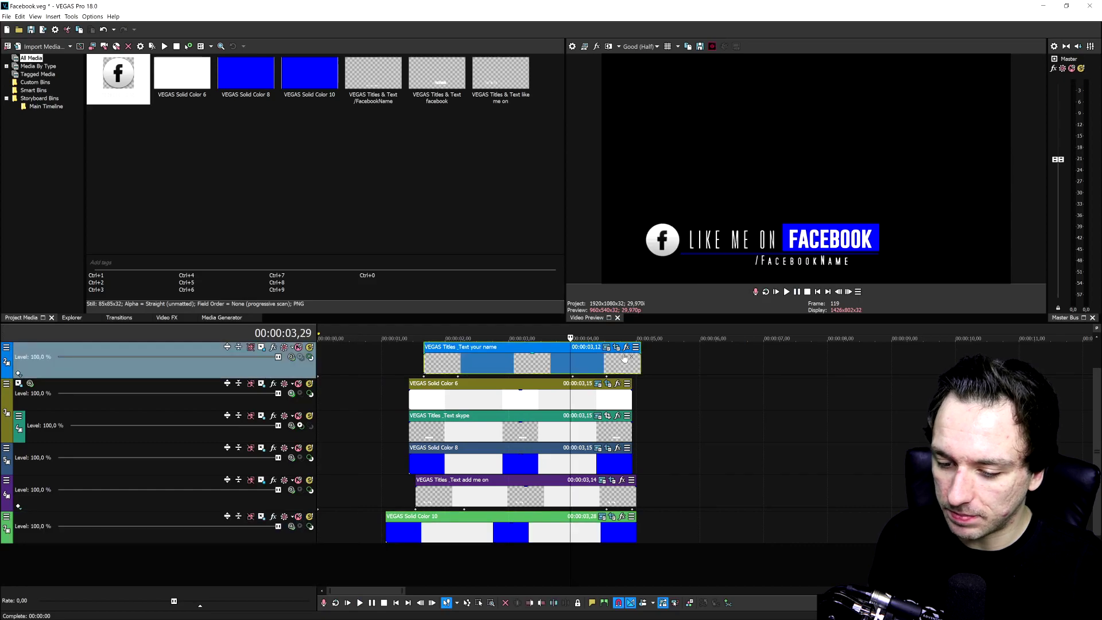
Replace /FacebookName with the creator's own Facebook handle, nudge that line slightly right, and replay it.
{"action": "left_click", "coordinate": [607, 348]}
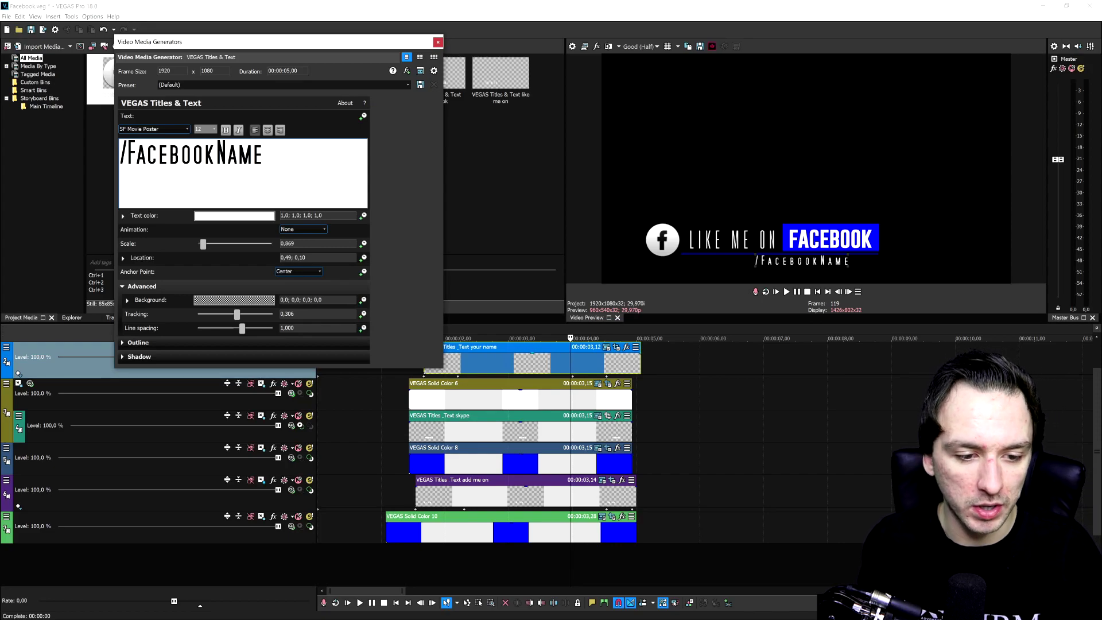
{"action": "key", "text": "ctrl+shift+Left"}
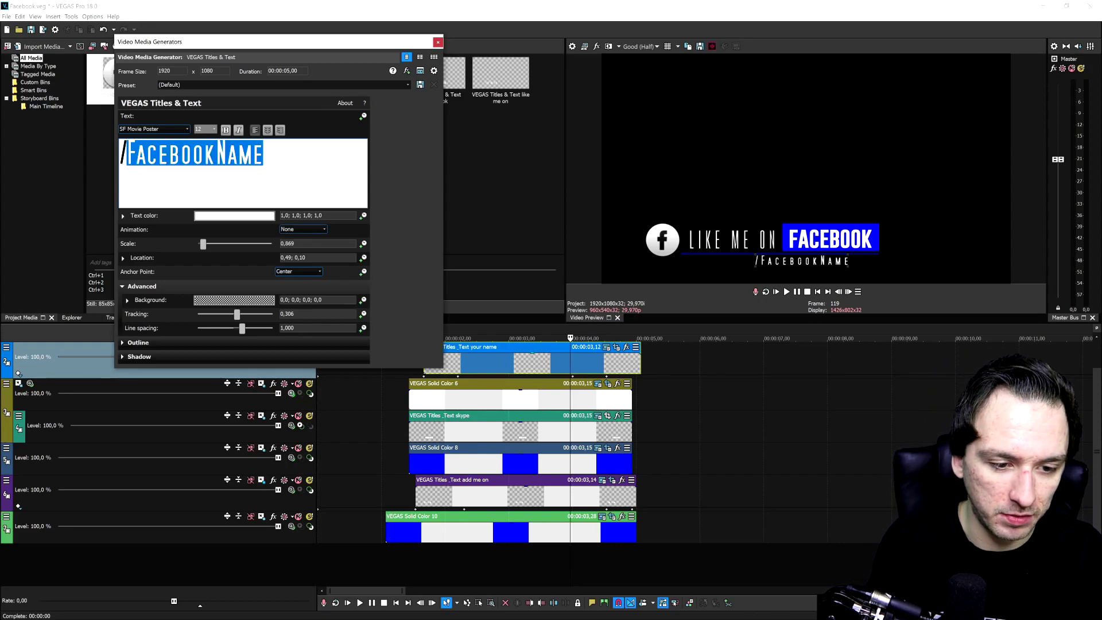
{"action": "type", "text": "justalexhalford"}
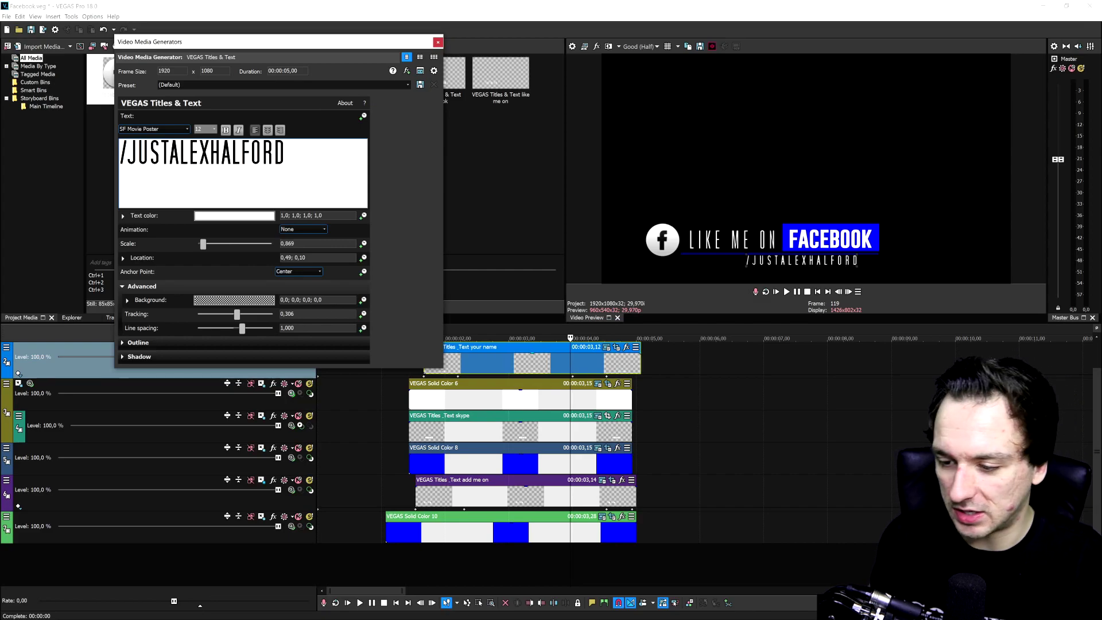
{"action": "mouse_move", "coordinate": [801, 262]}
{"action": "left_mouse_down"}
{"action": "mouse_move", "coordinate": [749, 262]}
{"action": "mouse_move", "coordinate": [822, 265]}
{"action": "left_mouse_up"}
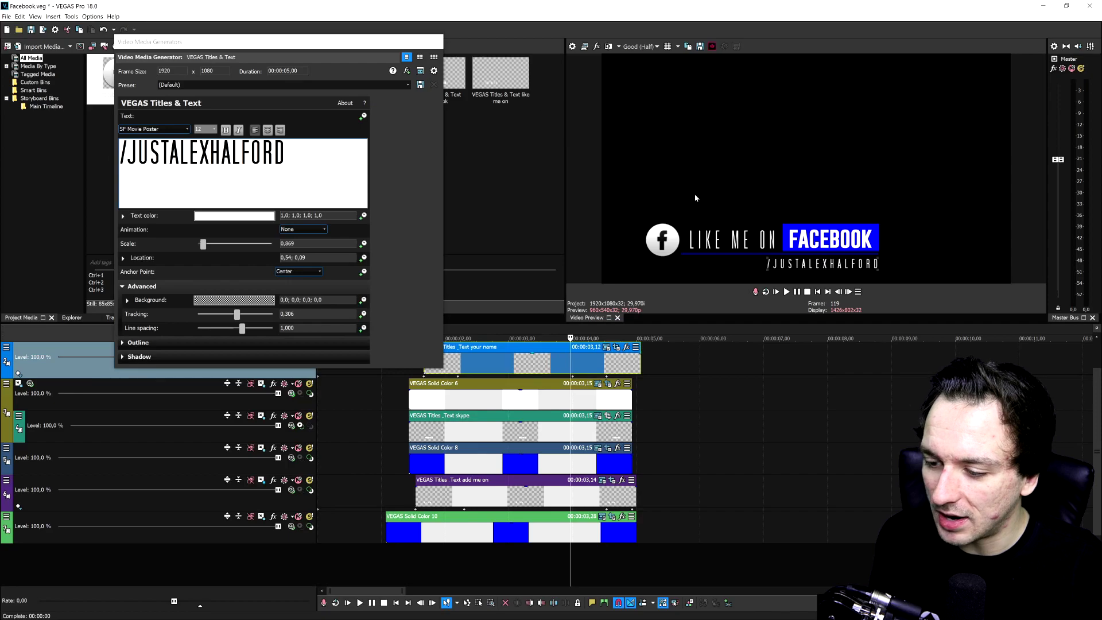
{"action": "left_click", "coordinate": [437, 42]}
{"action": "left_click", "coordinate": [345, 329]}
{"action": "key", "text": "space"}
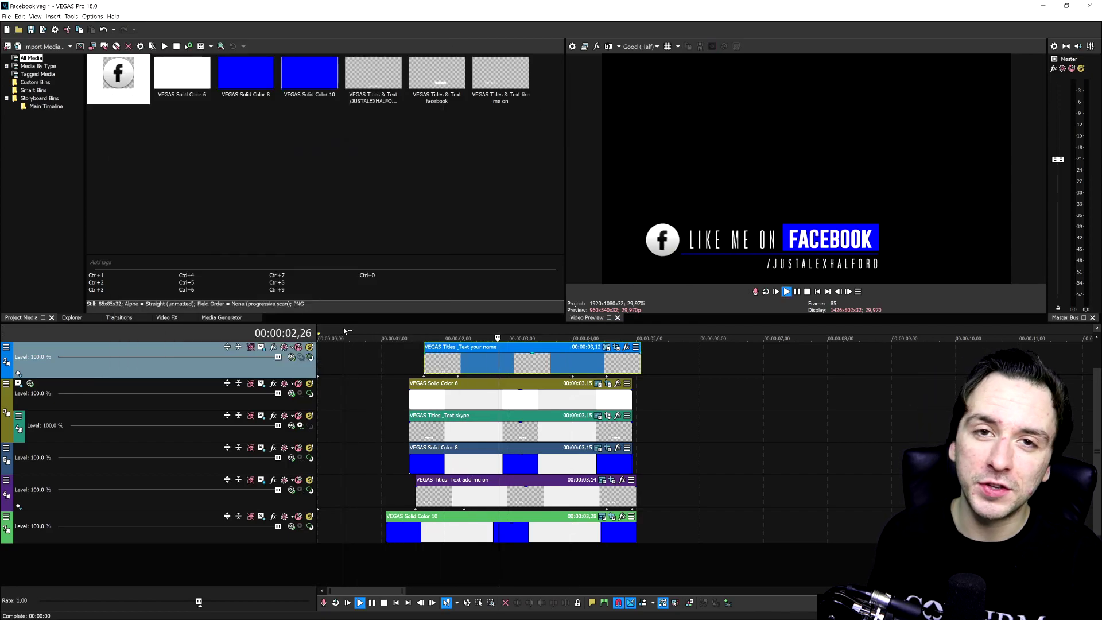
Replay the animation from about two seconds in to review it.
{"action": "key", "text": "space"}
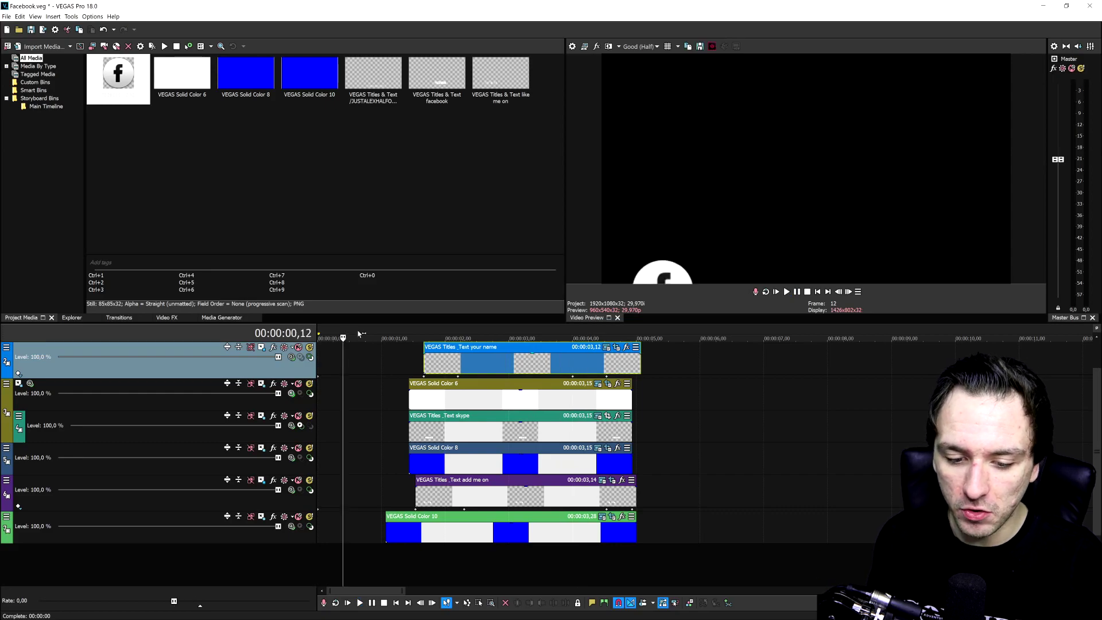
{"action": "left_click", "coordinate": [448, 337]}
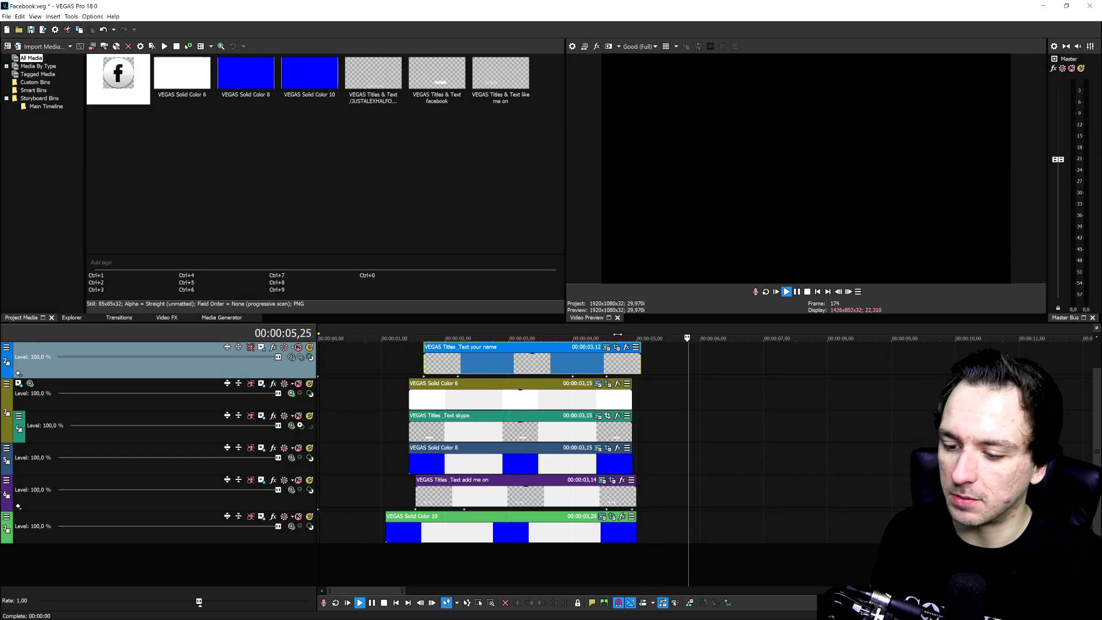
{"action": "key", "text": "space"}
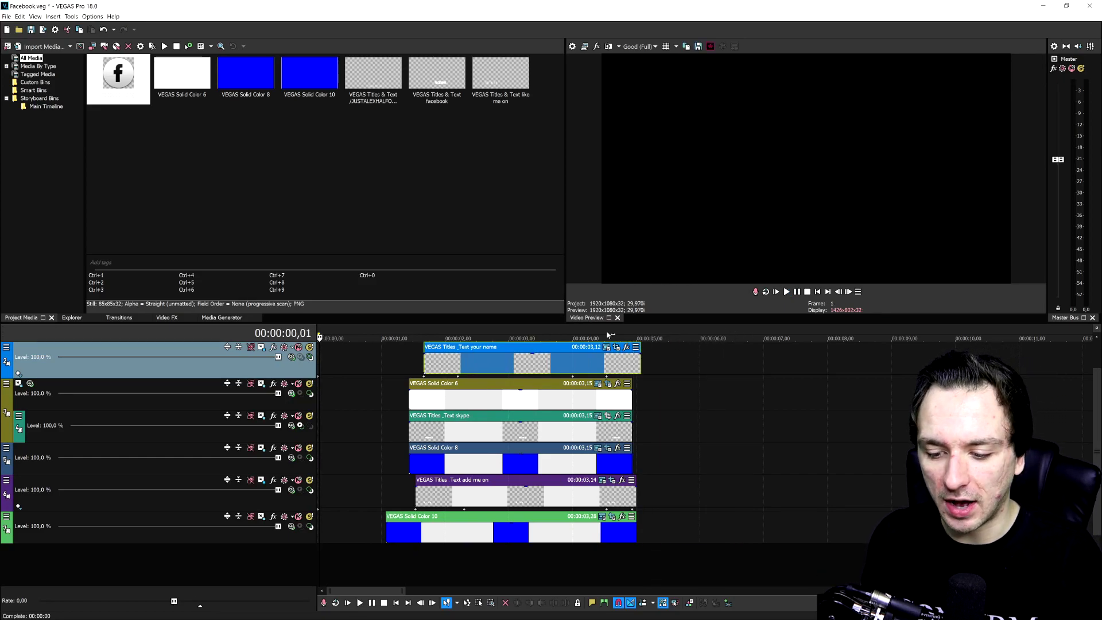
Select each event in turn, from Solid Color 10 up to the top facebook track.
{"action": "left_click", "coordinate": [530, 535]}
{"action": "left_click", "coordinate": [538, 497]}
{"action": "left_click", "coordinate": [562, 466]}
{"action": "left_click", "coordinate": [563, 434]}
{"action": "left_click", "coordinate": [567, 402]}
{"action": "left_click", "coordinate": [568, 362]}
{"action": "scroll", "coordinate": [568, 362], "scroll_direction": "up", "scroll_amount": 1}
{"action": "left_click", "coordinate": [569, 362]}
{"action": "scroll", "coordinate": [569, 364], "scroll_direction": "down", "scroll_amount": 2}
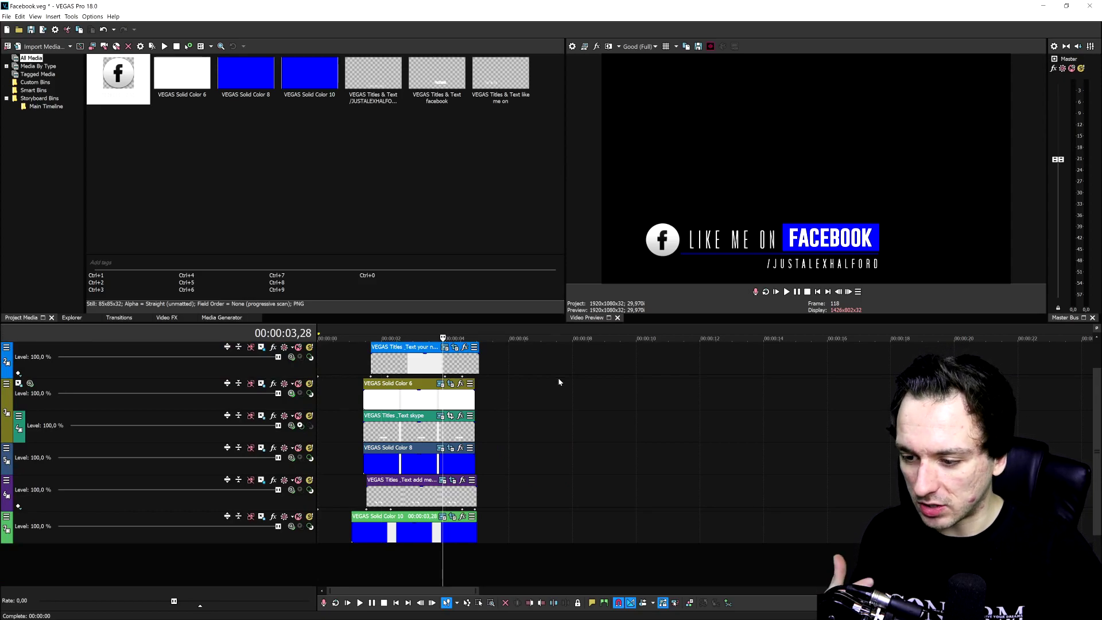
{"action": "scroll", "coordinate": [532, 380], "scroll_direction": "up", "scroll_amount": 3}
Mark a time selection from 00:00:00,00 to about 00:00:06,04 covering the whole animation.
{"action": "key", "text": "space"}
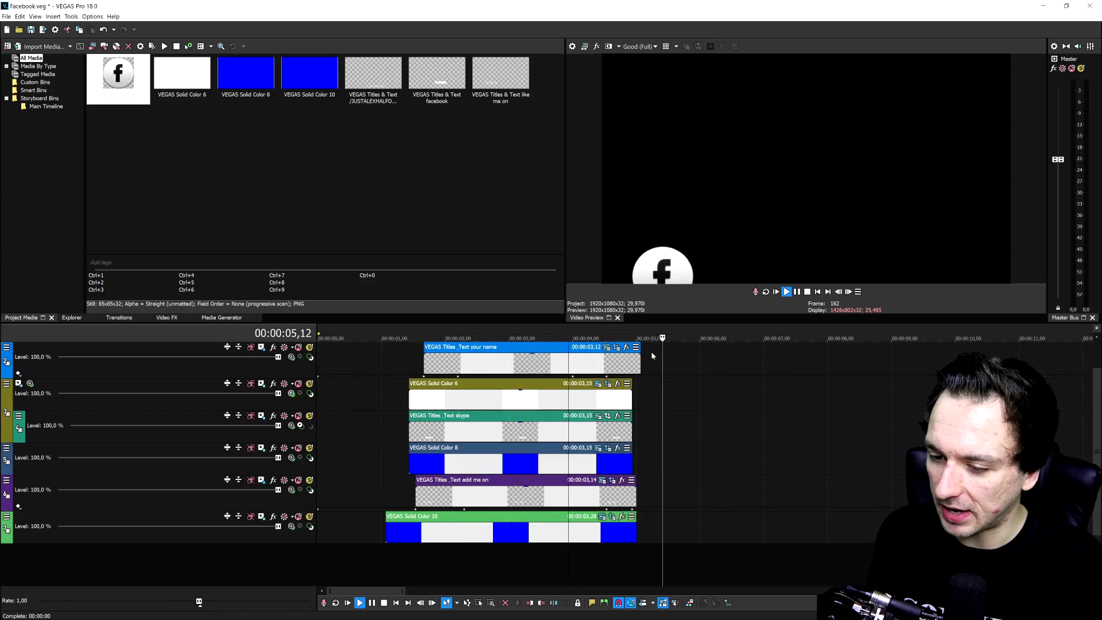
{"action": "left_click_drag", "start_coordinate": [659, 339], "coordinate": [695, 336]}
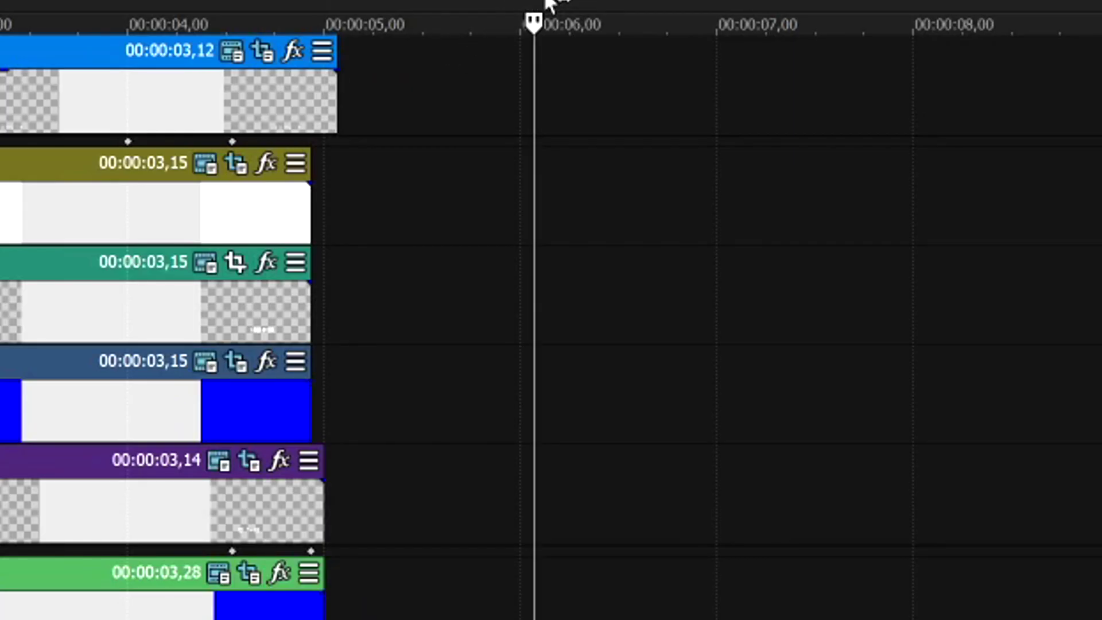
{"action": "left_click_drag", "start_coordinate": [549, 5], "coordinate": [571, 3]}
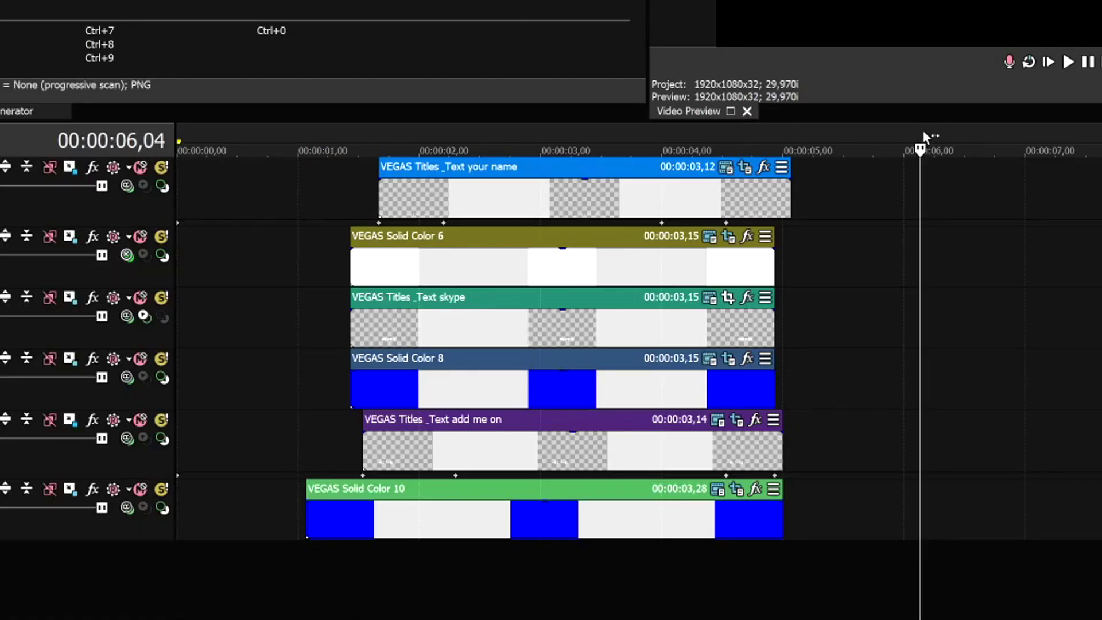
{"action": "left_click_drag", "start_coordinate": [923, 135], "coordinate": [179, 141]}
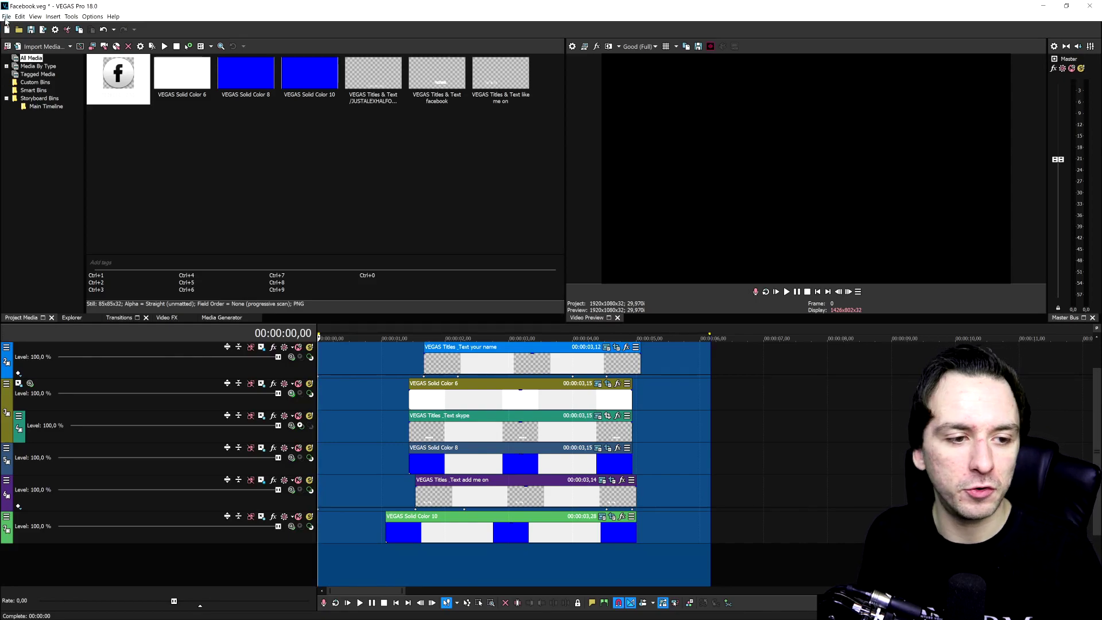
Render 'Facebook Lower Third' to the Desktop using QuickTime 7 Transparent Render Settings.
{"action": "left_click", "coordinate": [5, 17]}
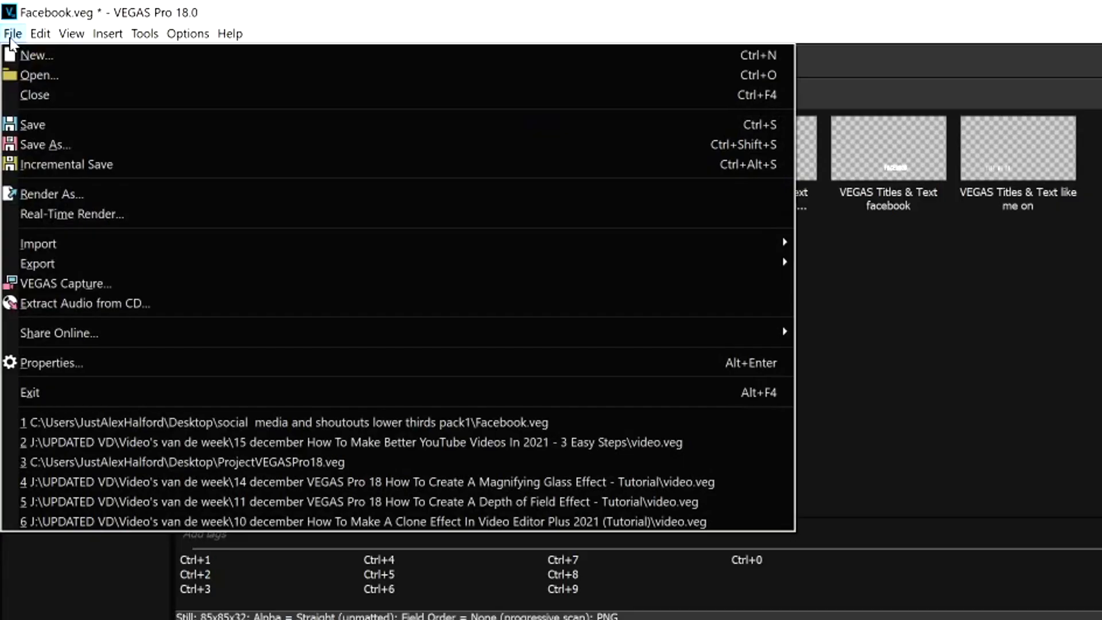
{"action": "left_click", "coordinate": [165, 194]}
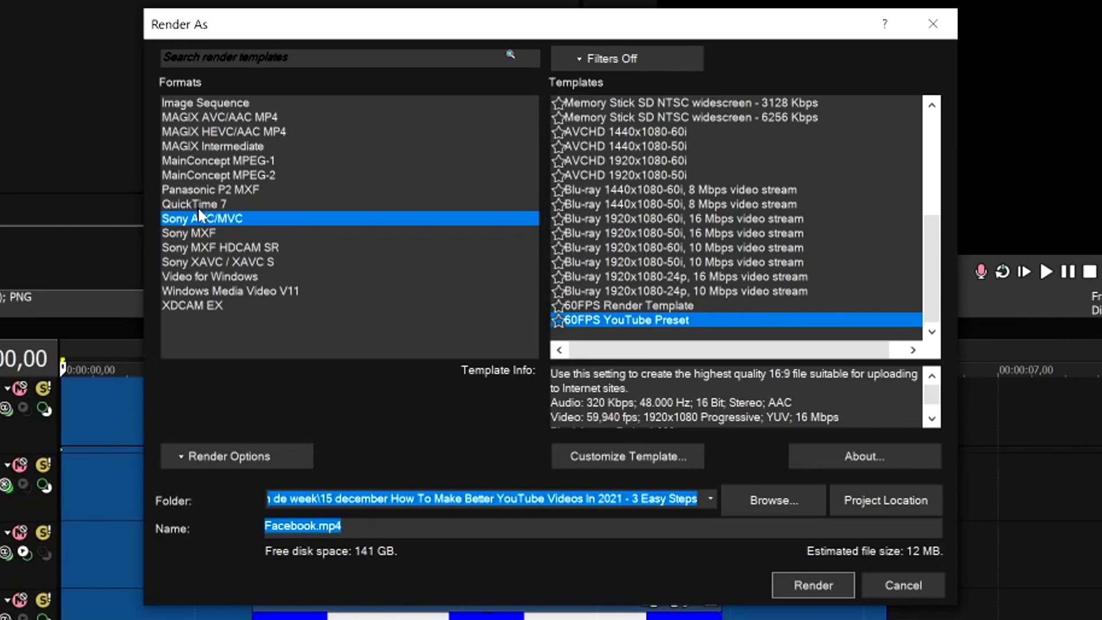
{"action": "left_click", "coordinate": [196, 208]}
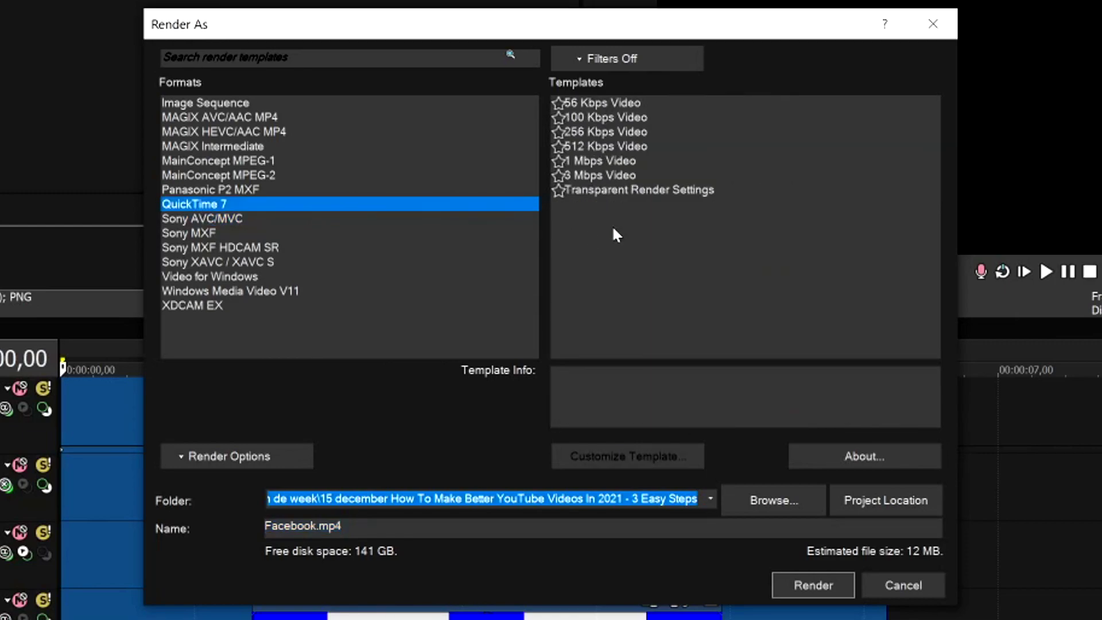
{"action": "left_click", "coordinate": [607, 192]}
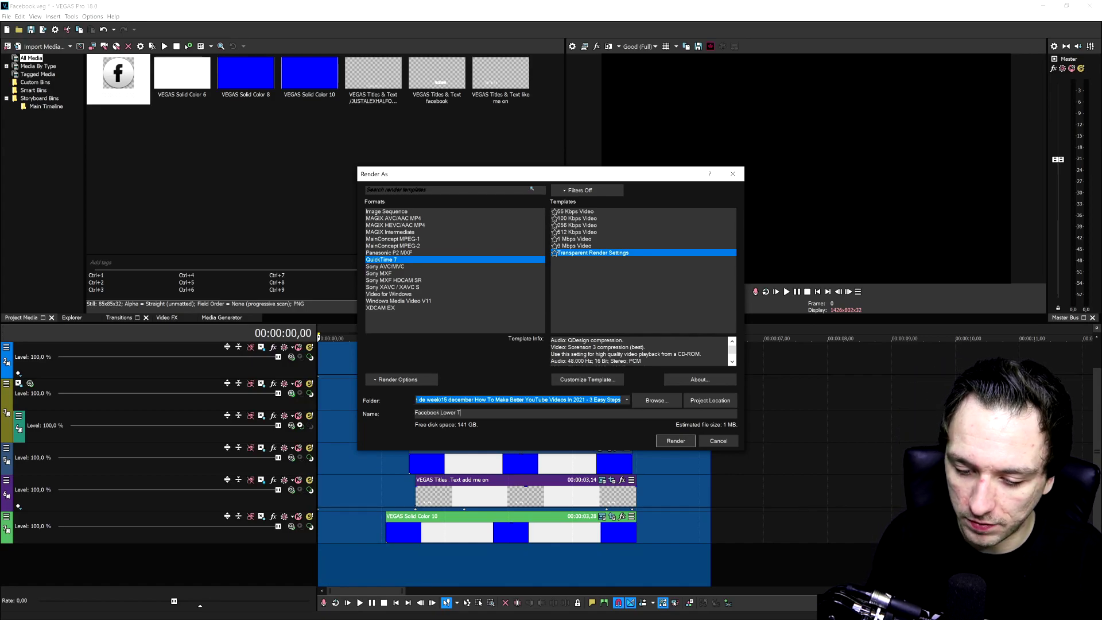
{"action": "type", "text": "d.Facebook Lower Third.mov"}
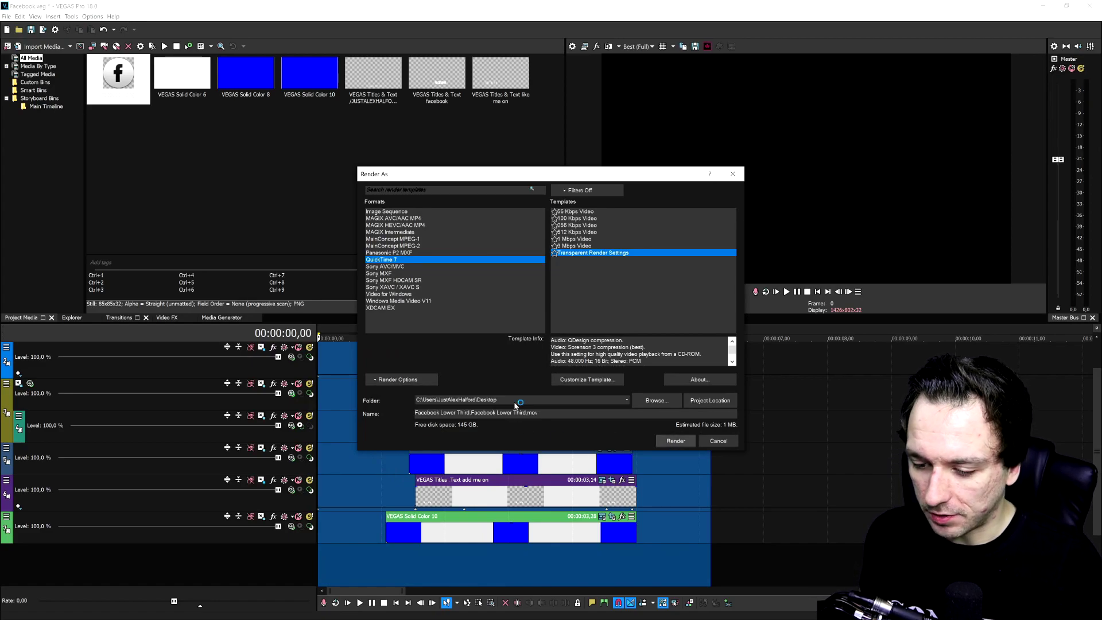
{"action": "left_click", "coordinate": [674, 441]}
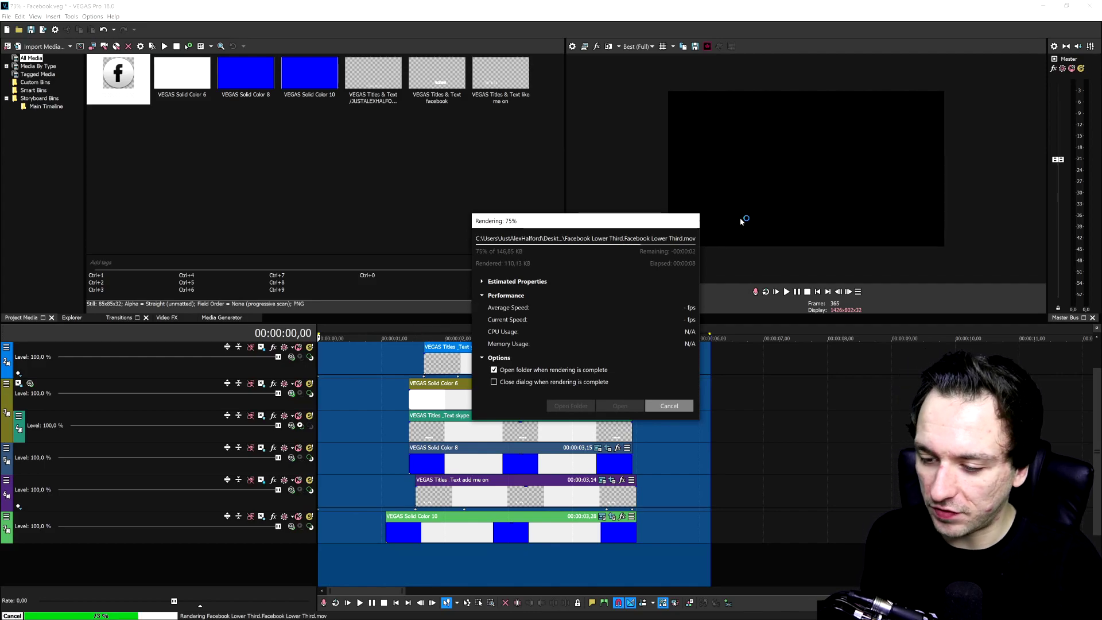
Start a new project without saving Facebook.veg, accepting the default project properties.
{"action": "left_click", "coordinate": [666, 406]}
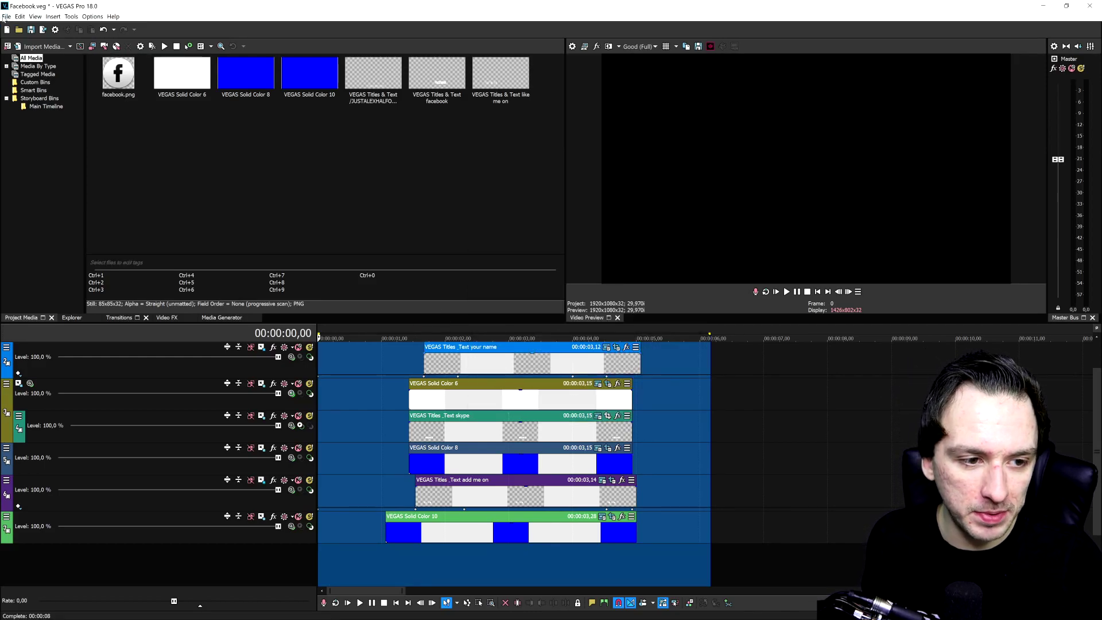
{"action": "left_click", "coordinate": [6, 17]}
{"action": "left_click", "coordinate": [23, 257]}
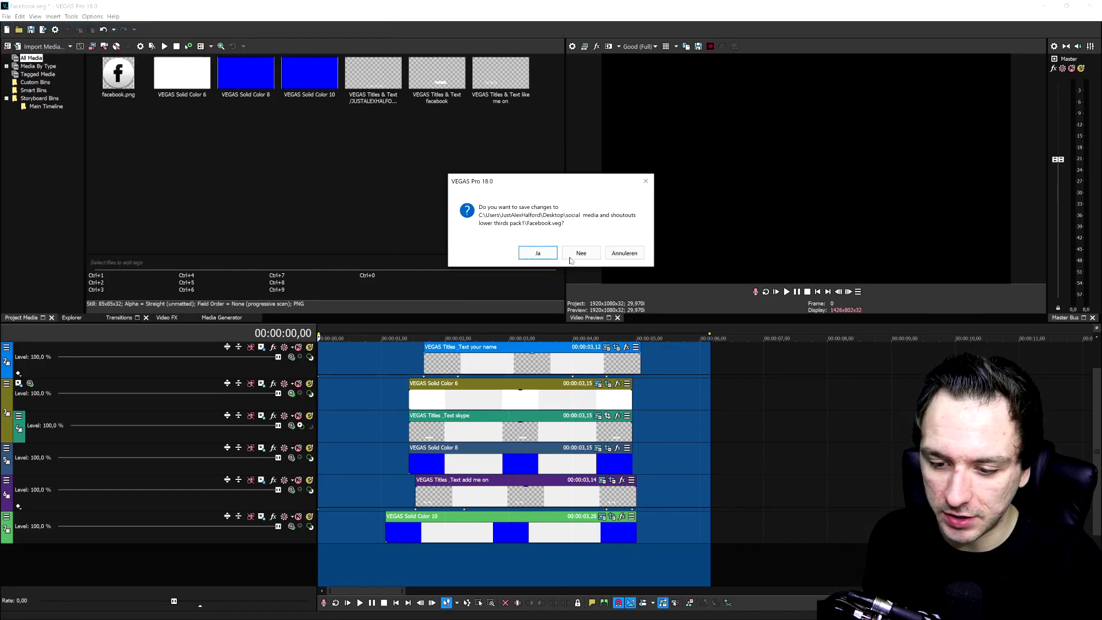
{"action": "left_click", "coordinate": [581, 253]}
{"action": "left_click", "coordinate": [592, 459]}
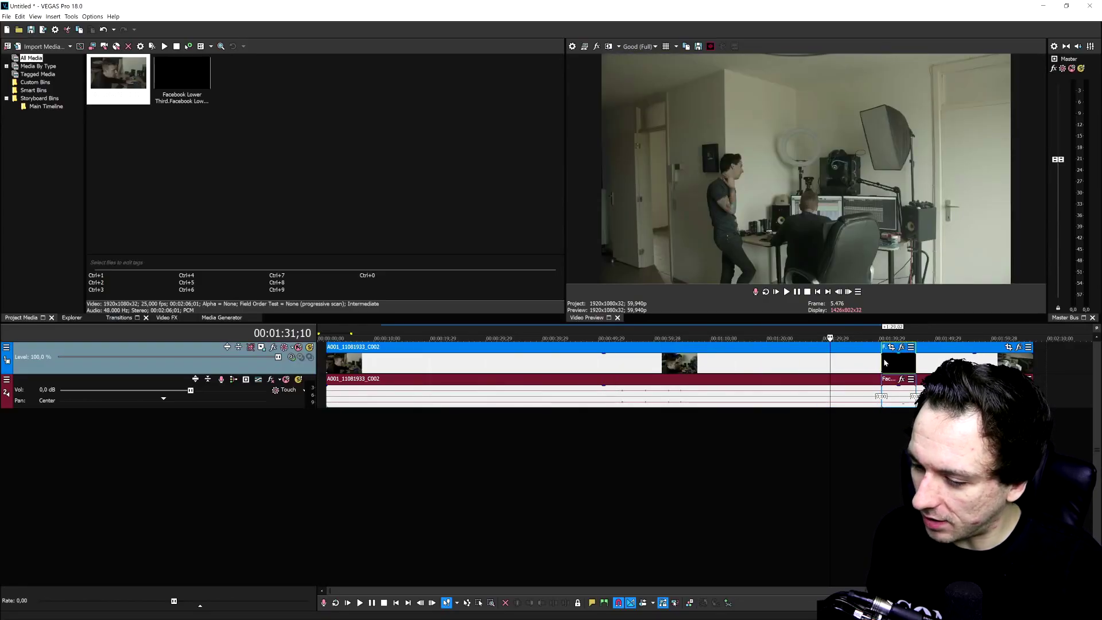
Select the Facebook Lower Third event, zoom in around it, and place the playhead inside it.
{"action": "left_click", "coordinate": [839, 363]}
{"action": "scroll", "coordinate": [839, 363], "scroll_direction": "up", "scroll_amount": 5}
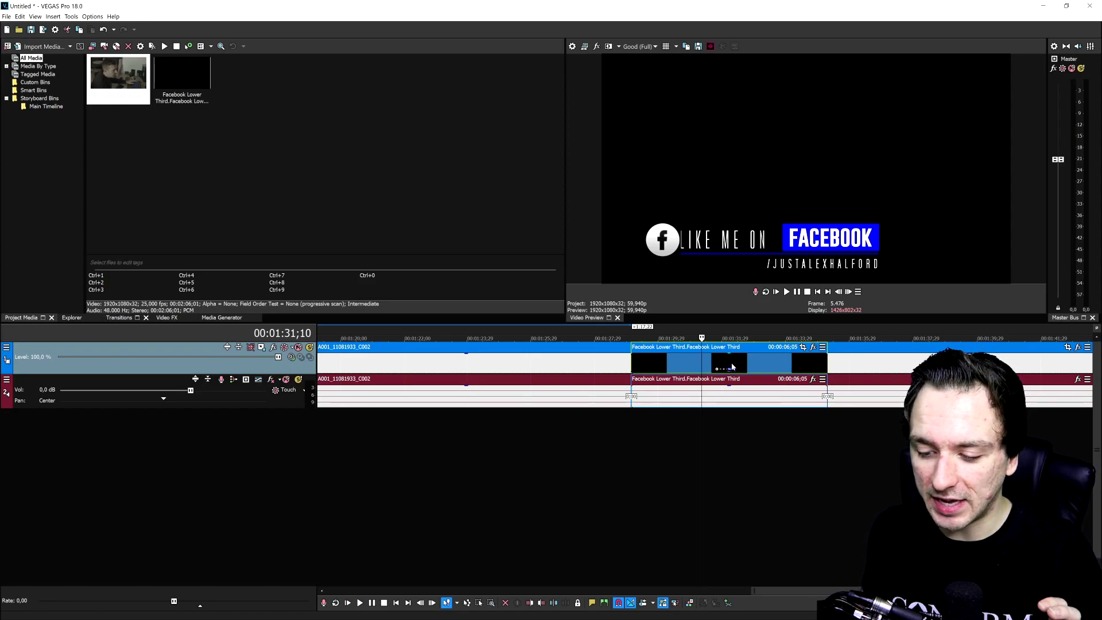
{"action": "left_click", "coordinate": [696, 367]}
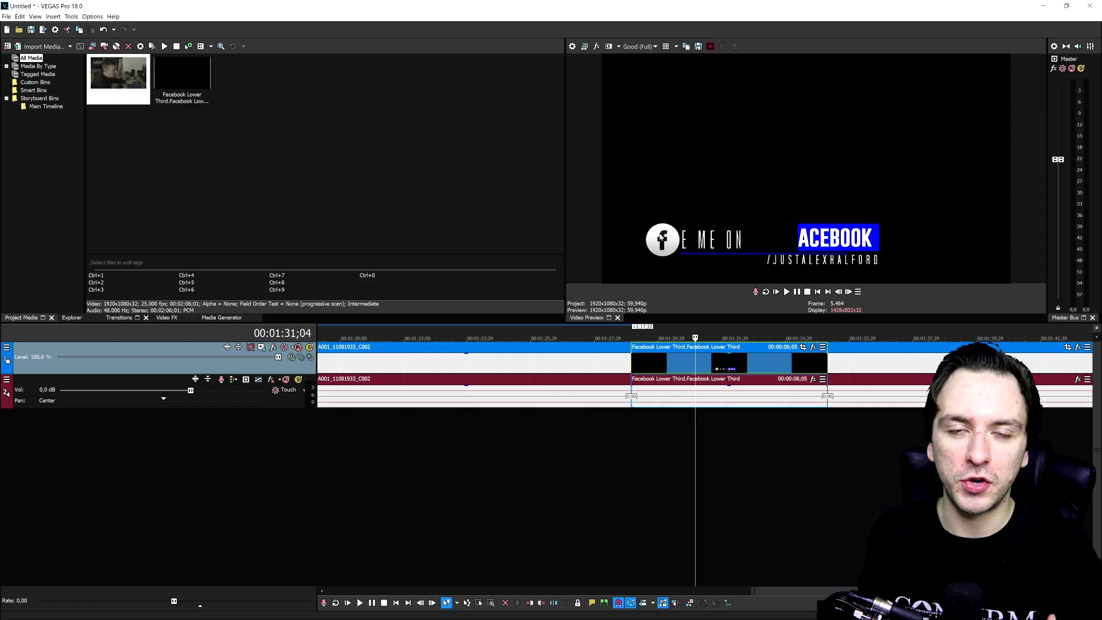
Disable resample and set the lower third media's alpha channel to Straight (unmatted).
{"action": "right_click", "coordinate": [668, 358]}
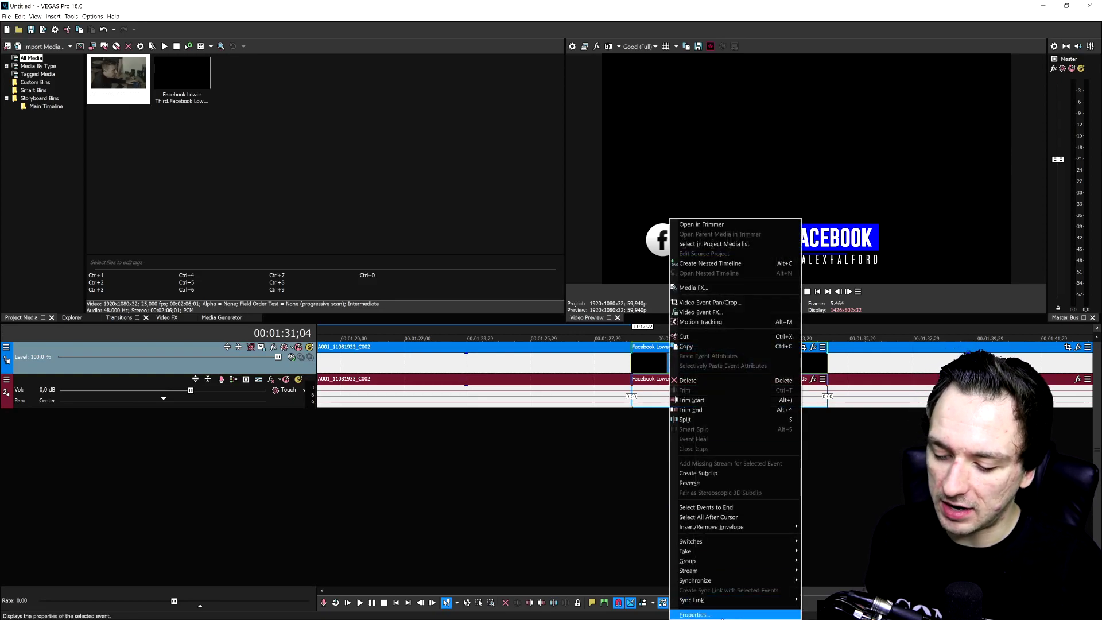
{"action": "left_click", "coordinate": [722, 615]}
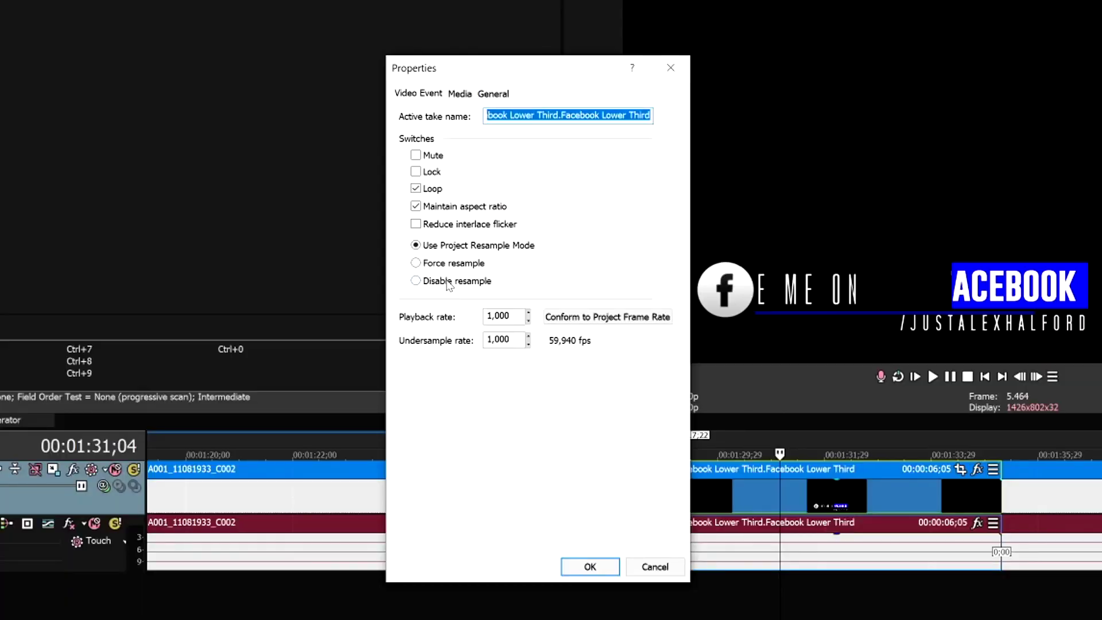
{"action": "left_click", "coordinate": [504, 235]}
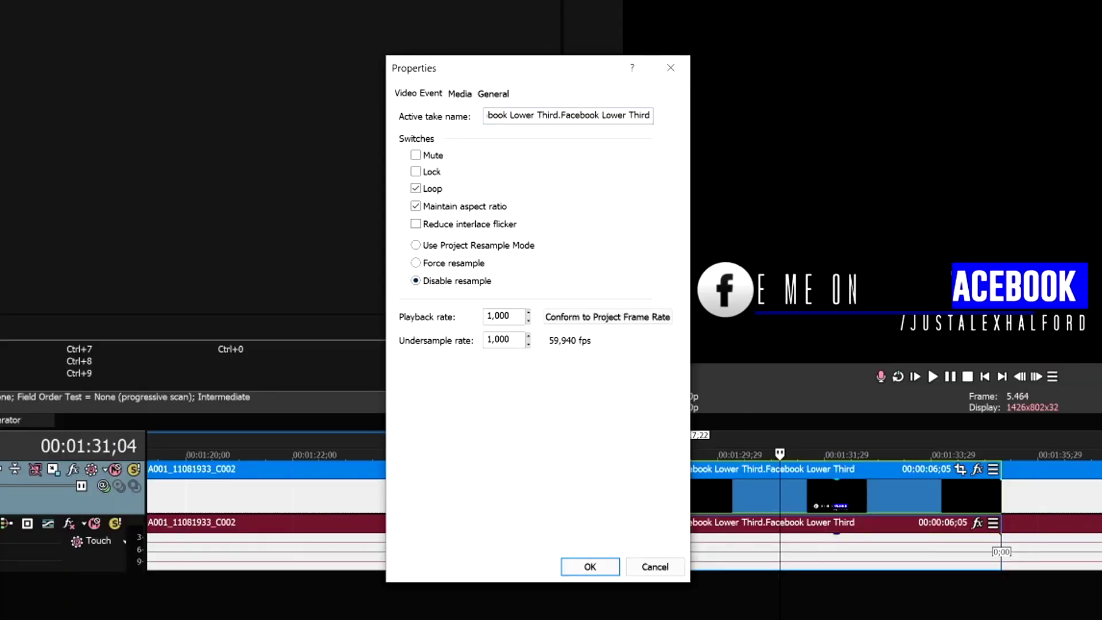
{"action": "left_click", "coordinate": [459, 94]}
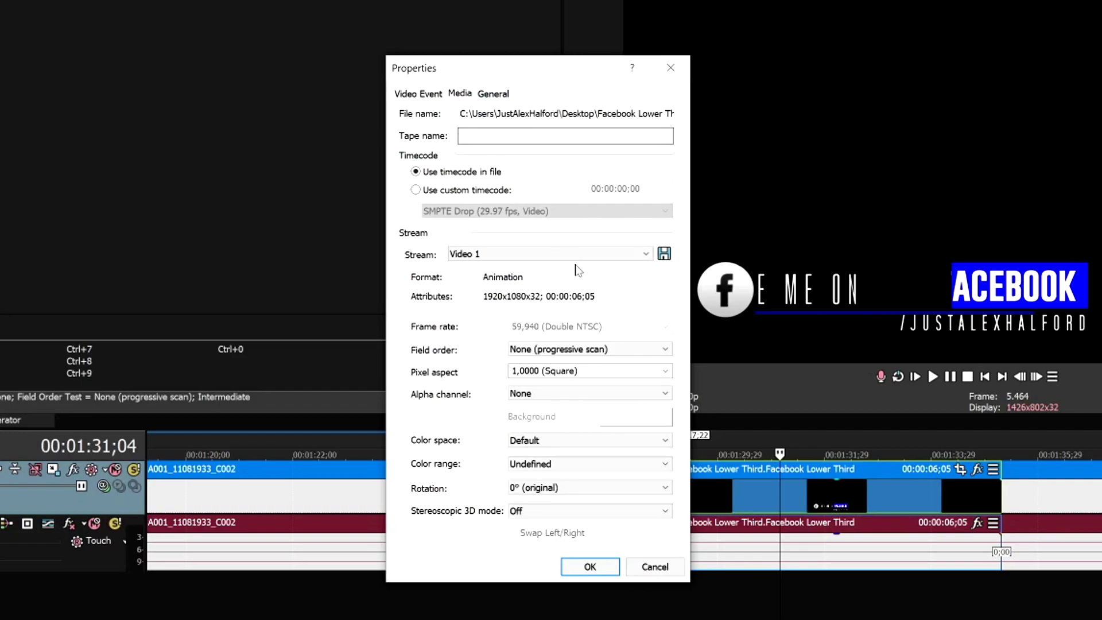
{"action": "left_click", "coordinate": [533, 394]}
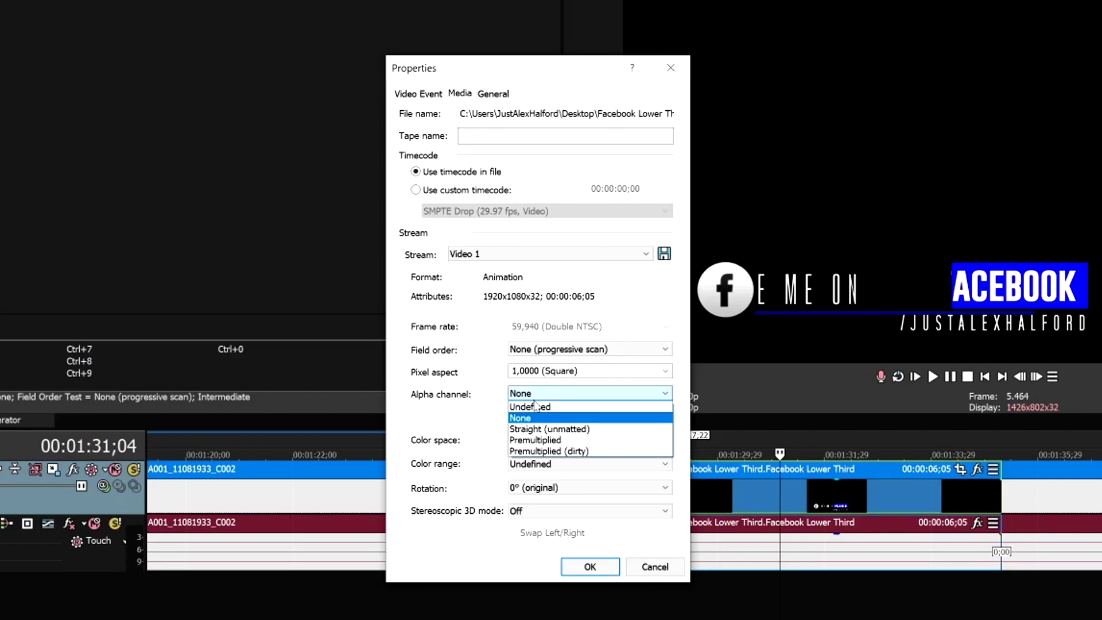
{"action": "left_click", "coordinate": [554, 430]}
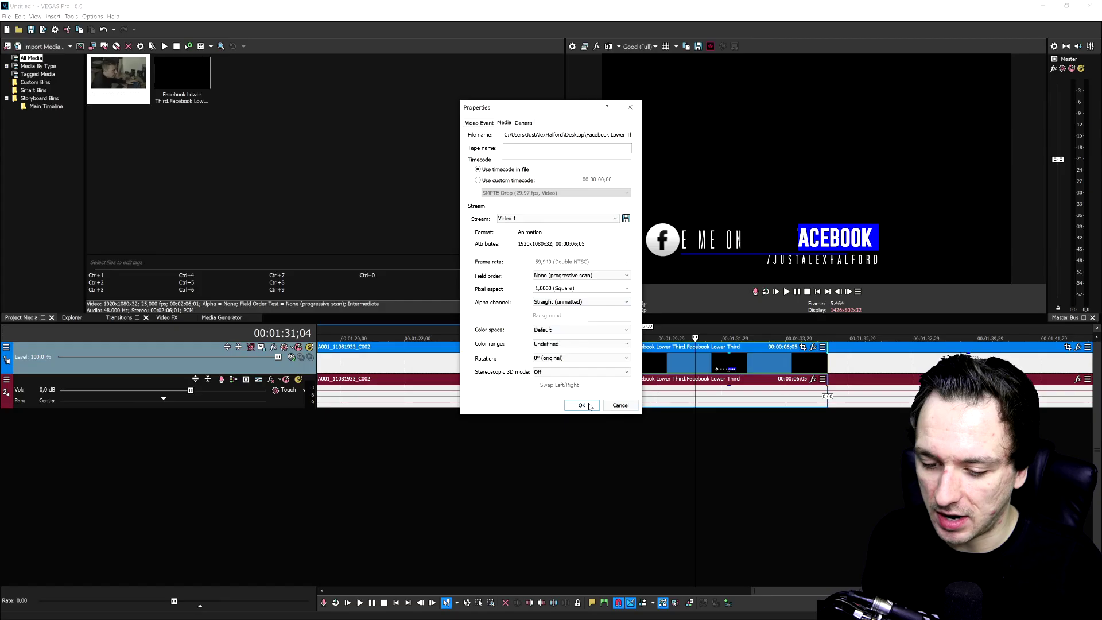
{"action": "left_click", "coordinate": [582, 405]}
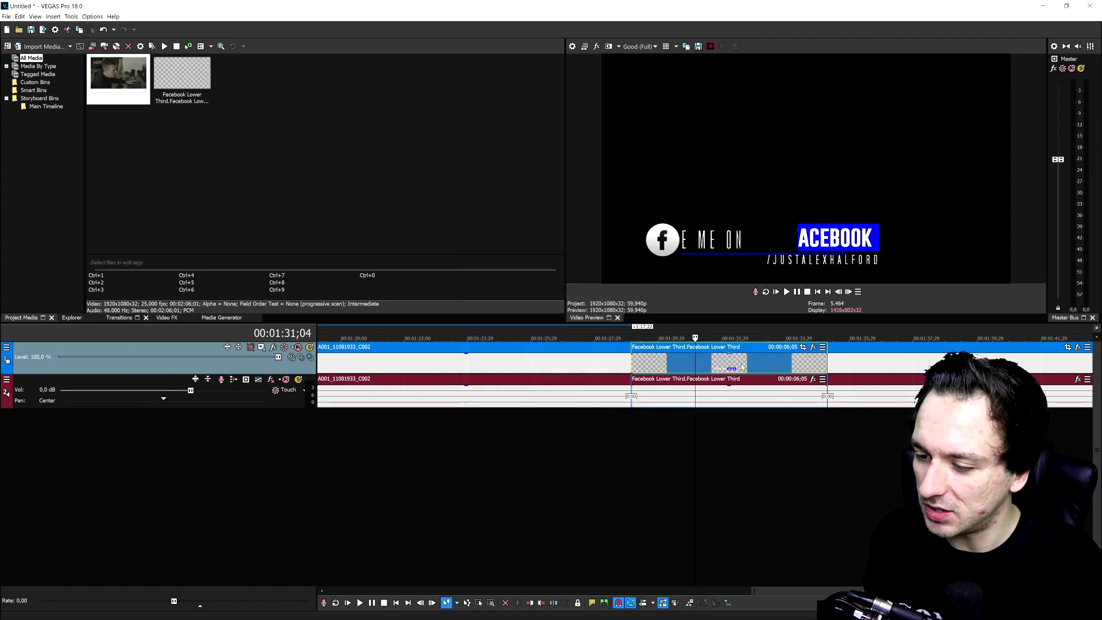
Scrub through the lower third clip to check its transparent background over the footage.
{"action": "scroll", "coordinate": [736, 369], "scroll_direction": "down", "scroll_amount": 2}
{"action": "left_click_drag", "start_coordinate": [736, 369], "coordinate": [685, 365]}
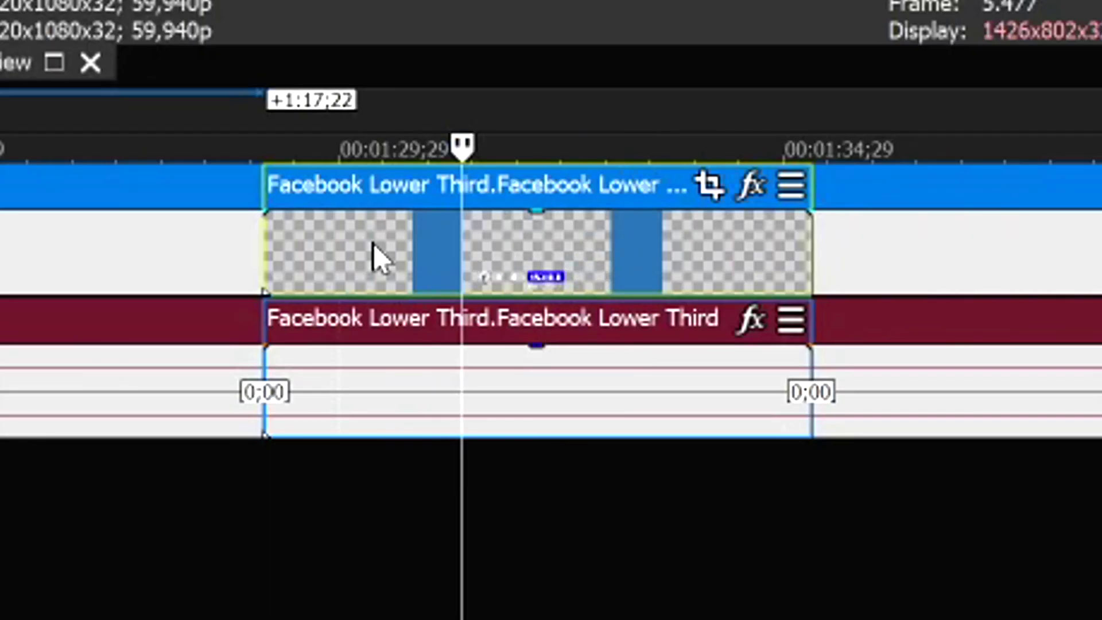
{"action": "left_click", "coordinate": [373, 247]}
{"action": "scroll", "coordinate": [459, 264], "scroll_direction": "down", "scroll_amount": 3}
{"action": "scroll", "coordinate": [574, 293], "scroll_direction": "up", "scroll_amount": 5}
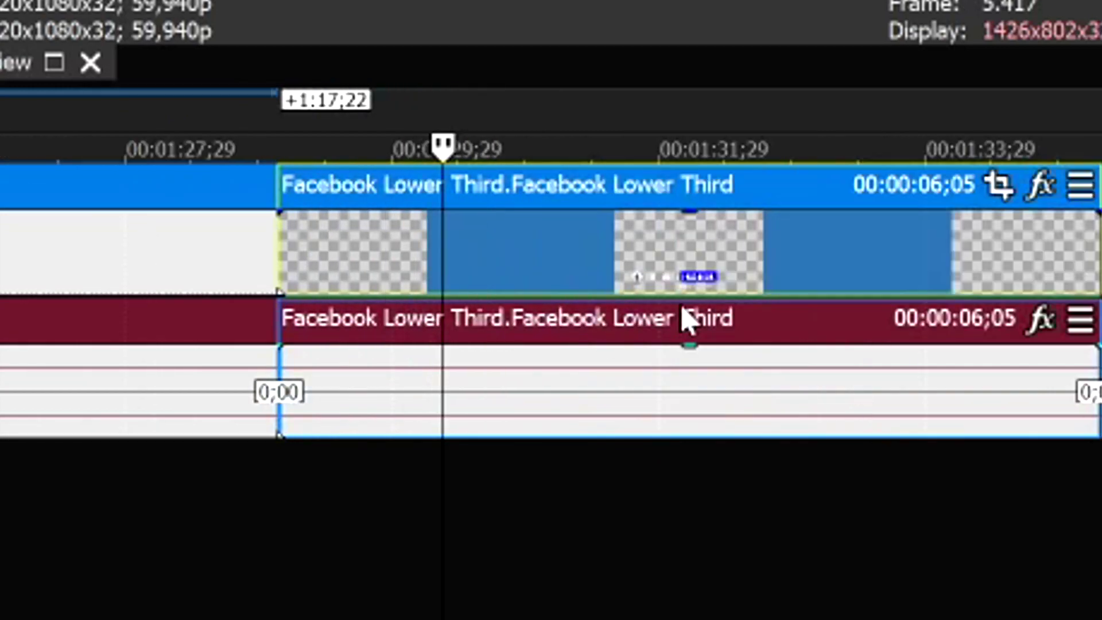
{"action": "left_click", "coordinate": [619, 270]}
{"action": "scroll", "coordinate": [628, 278], "scroll_direction": "down", "scroll_amount": 5}
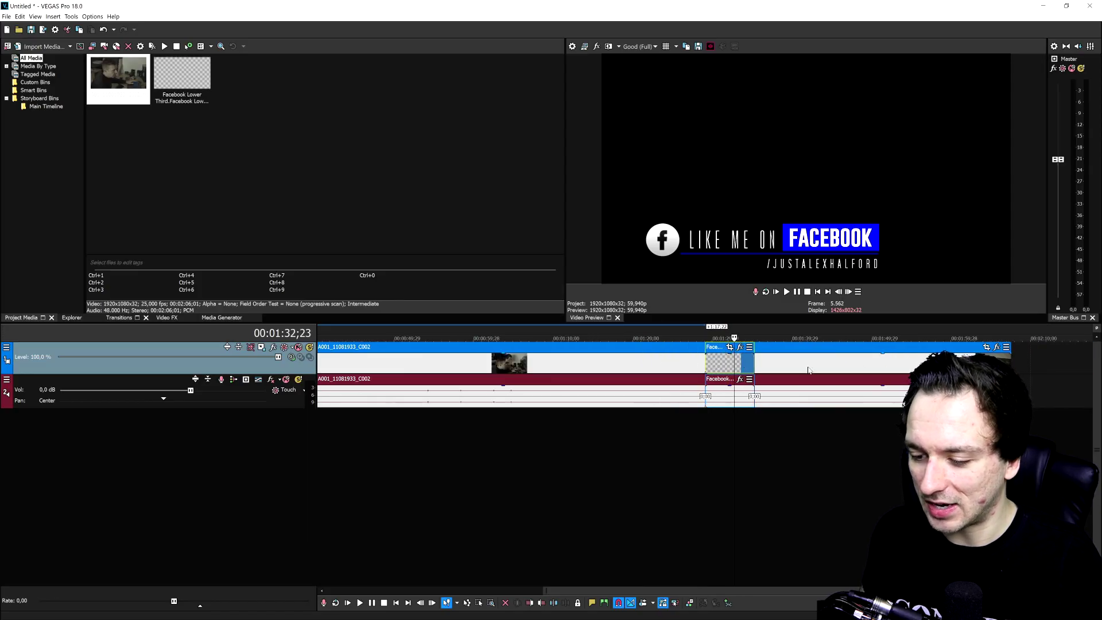
{"action": "left_click", "coordinate": [670, 359]}
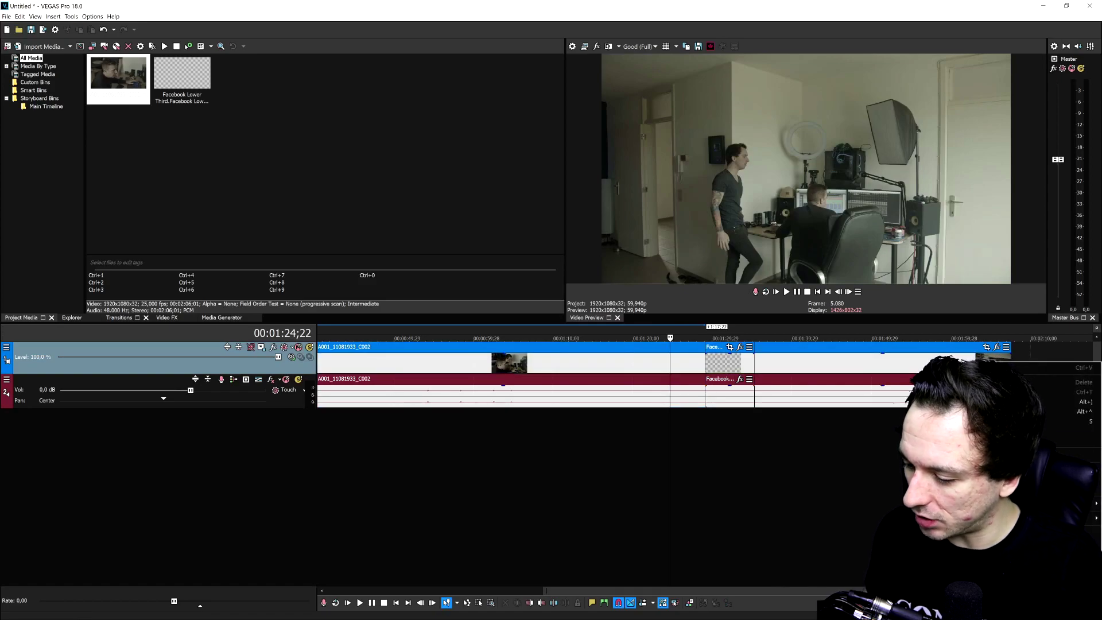
Move the lower third onto a new top video track and shrink it to 1138x640 at lower left.
{"action": "key", "text": "ctrl+shift+q"}
{"action": "left_click_drag", "start_coordinate": [734, 393], "coordinate": [848, 355]}
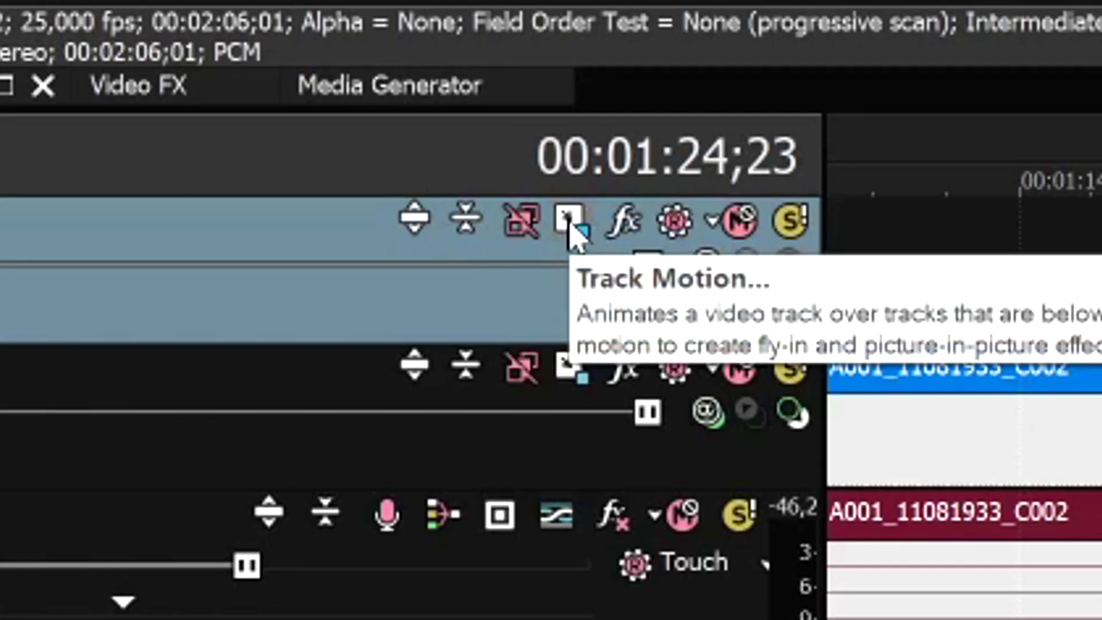
{"action": "left_click", "coordinate": [570, 226]}
{"action": "left_click_drag", "start_coordinate": [529, 129], "coordinate": [757, 345]}
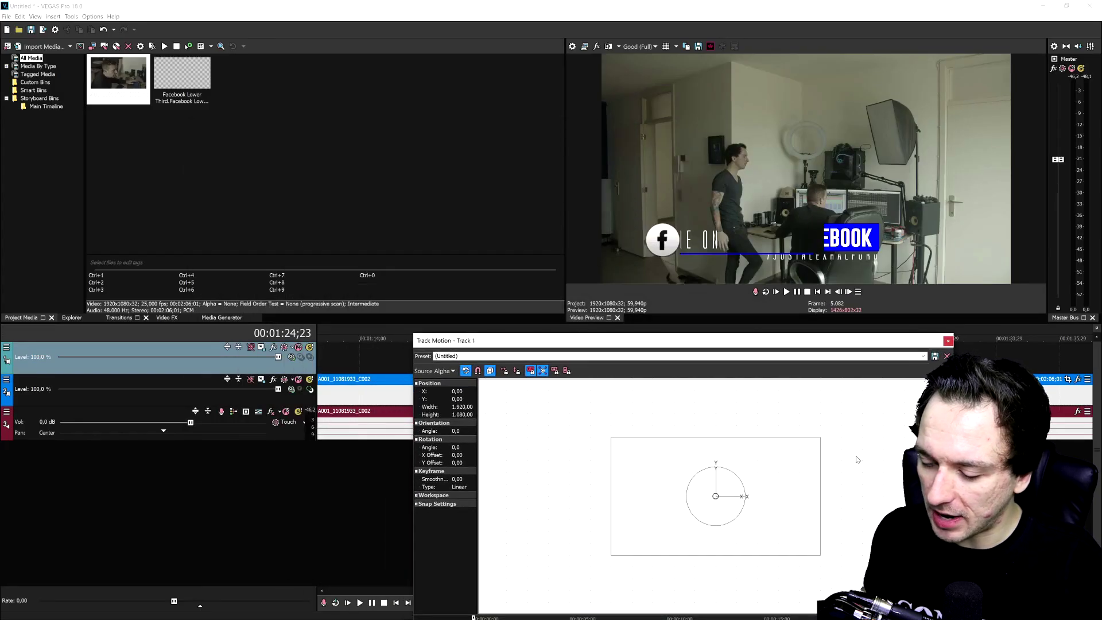
{"action": "left_click_drag", "start_coordinate": [821, 439], "coordinate": [709, 495]}
{"action": "scroll", "coordinate": [709, 495], "scroll_direction": "up", "scroll_amount": 2}
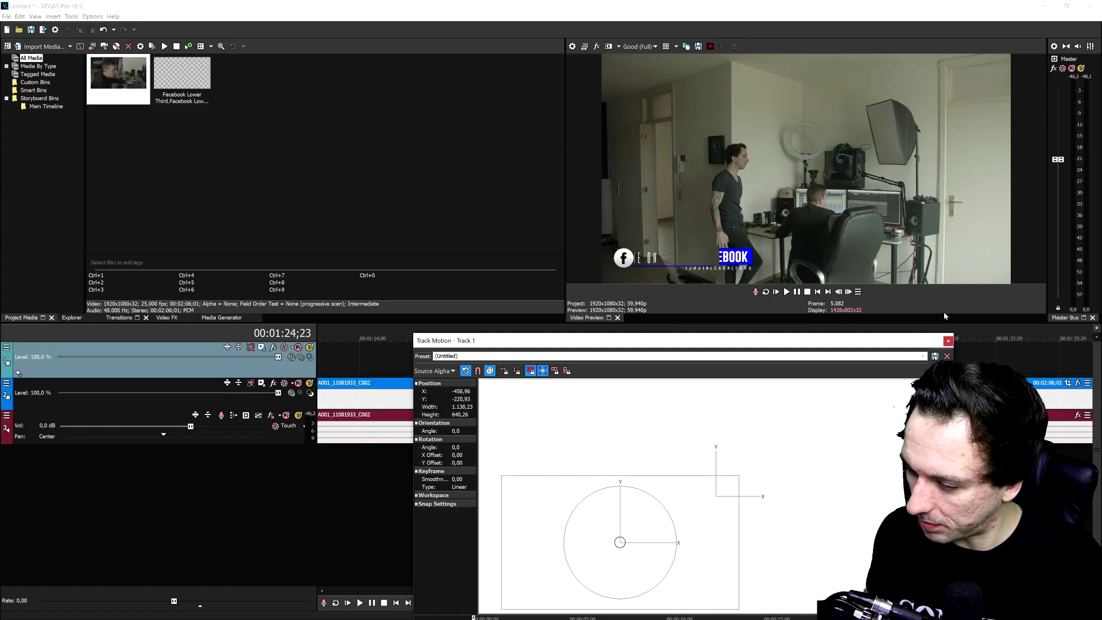
Play back the scaled lower third overlay over the room footage.
{"action": "left_click", "coordinate": [948, 341]}
{"action": "left_click", "coordinate": [629, 333]}
{"action": "key", "text": "space"}
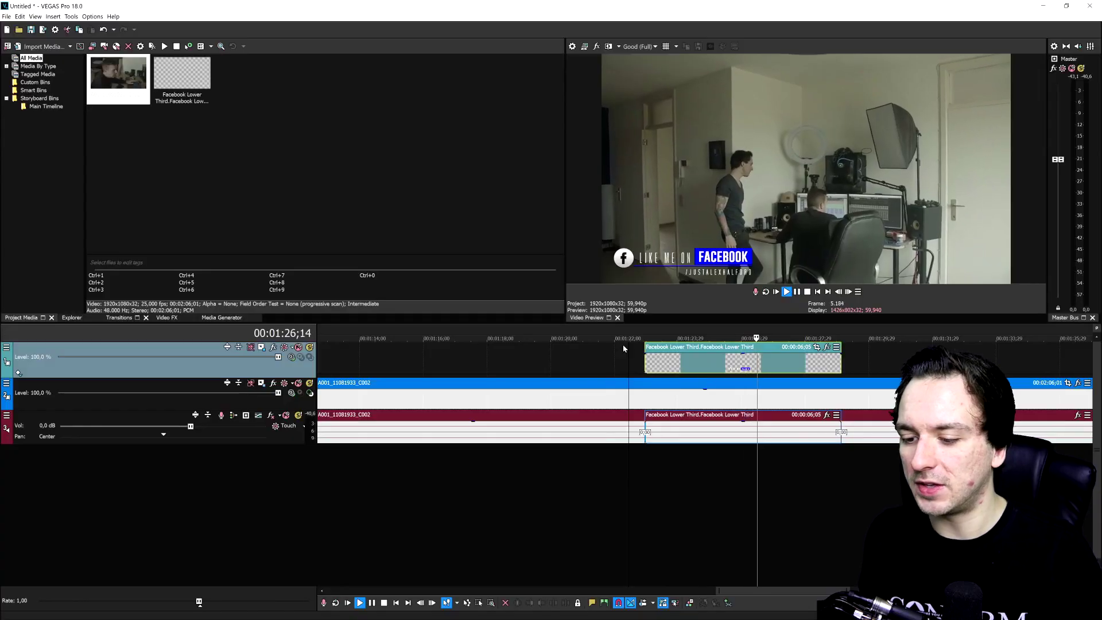
{"action": "key", "text": "space"}
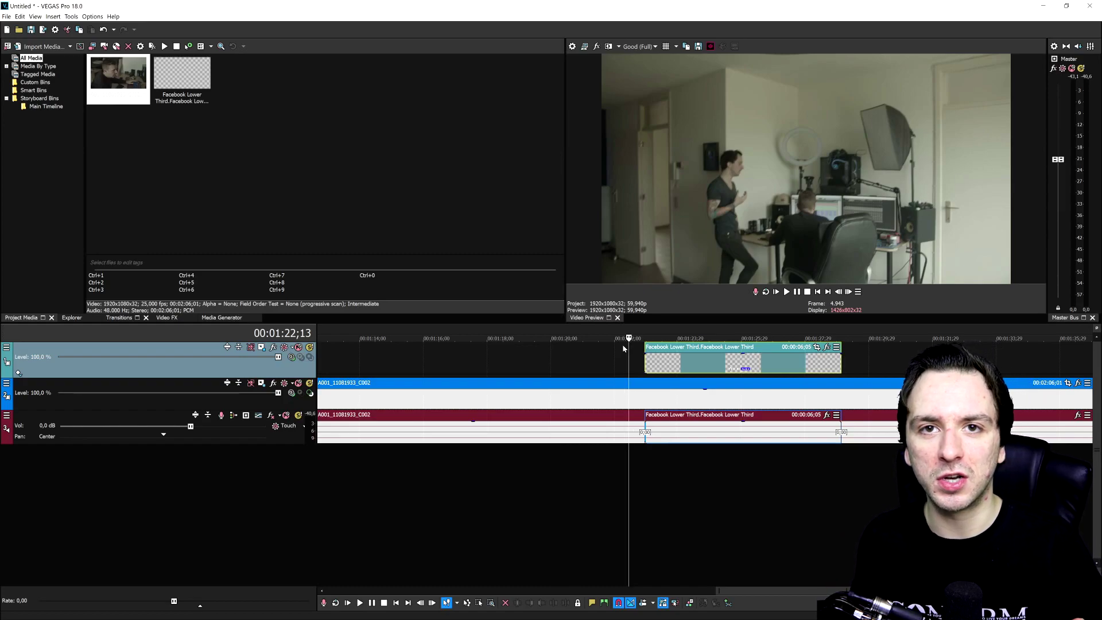
Preview several frames showing the full "LIKE ME ON FACEBOOK" lower third at lower left.
{"action": "left_click", "coordinate": [708, 364]}
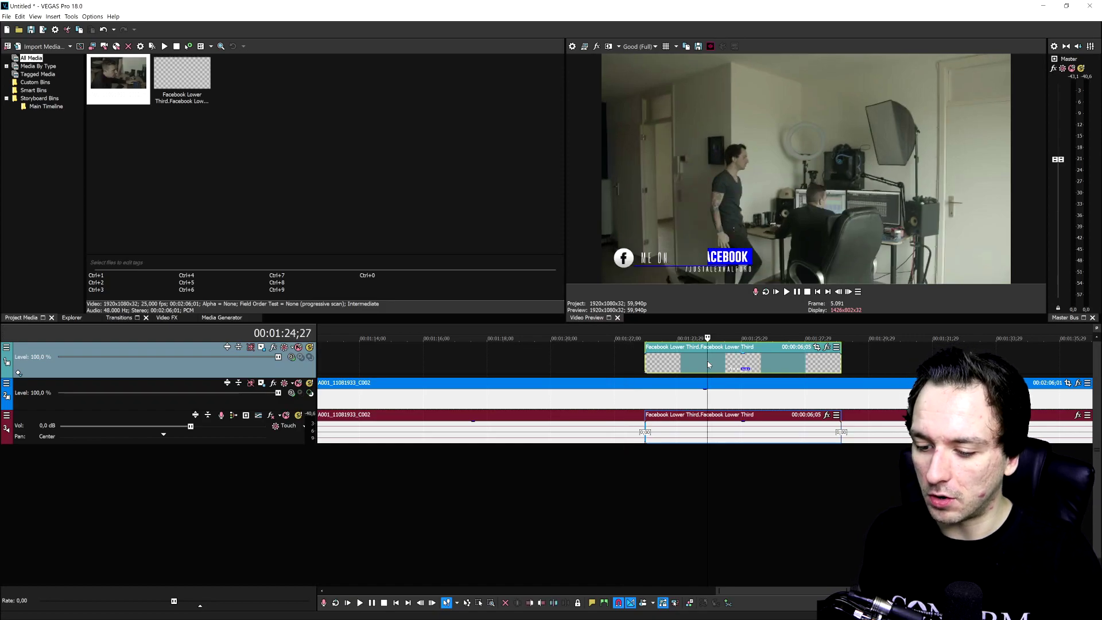
{"action": "left_click", "coordinate": [697, 358]}
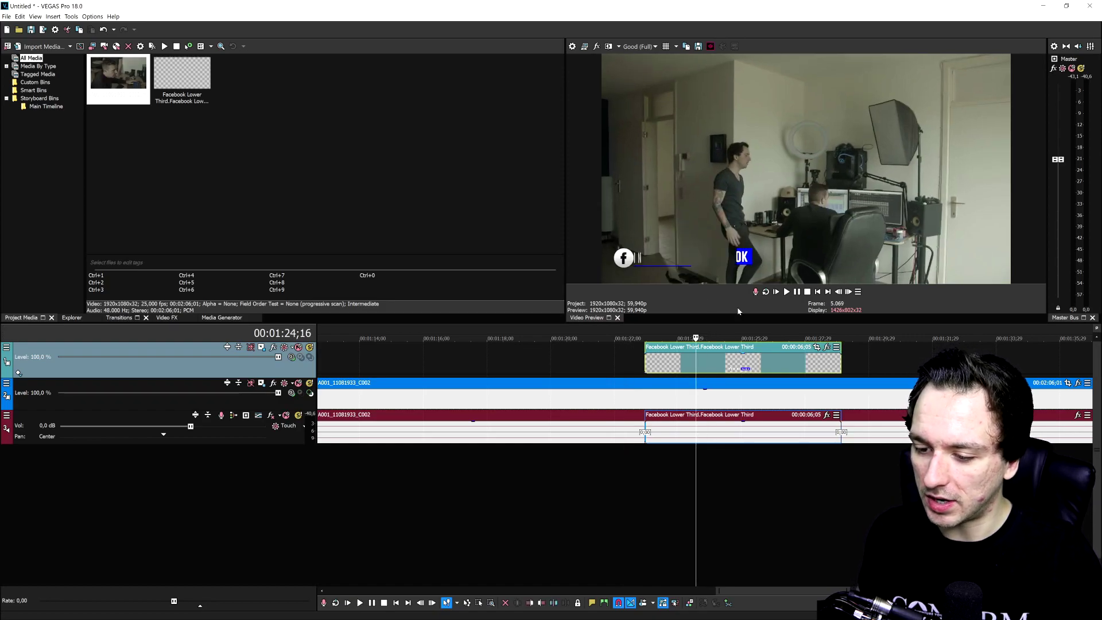
{"action": "left_click", "coordinate": [724, 365]}
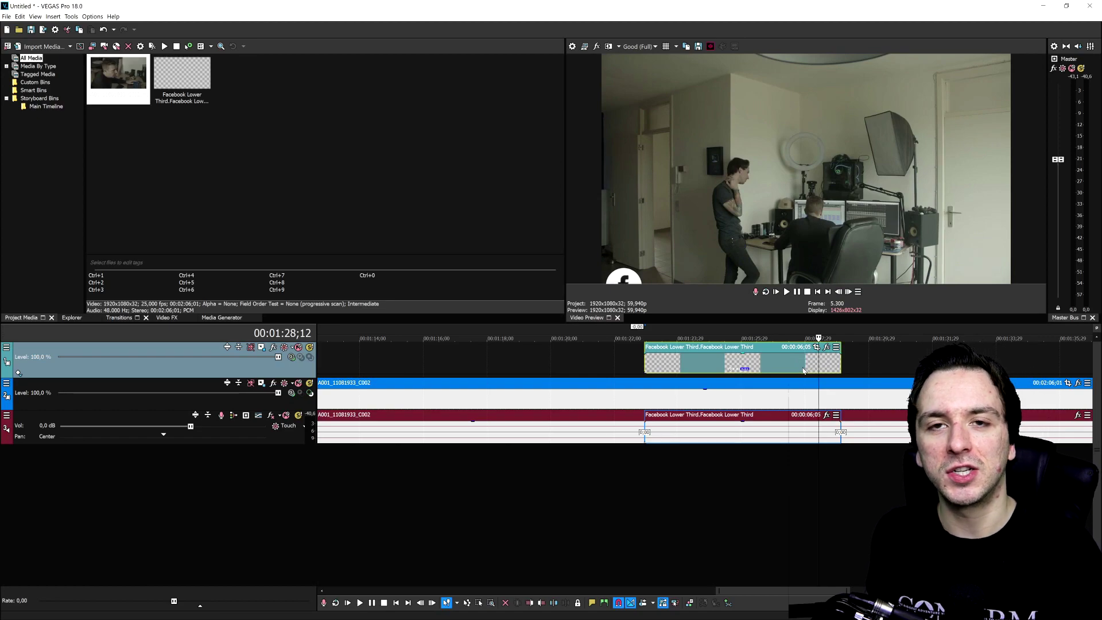
{"action": "left_click", "coordinate": [768, 359]}
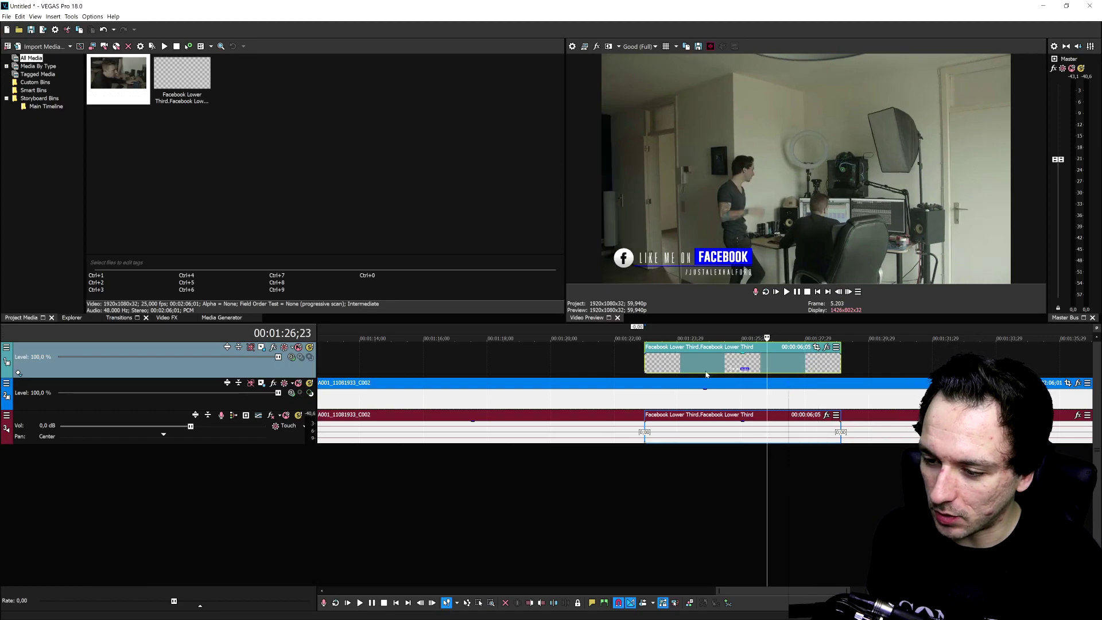